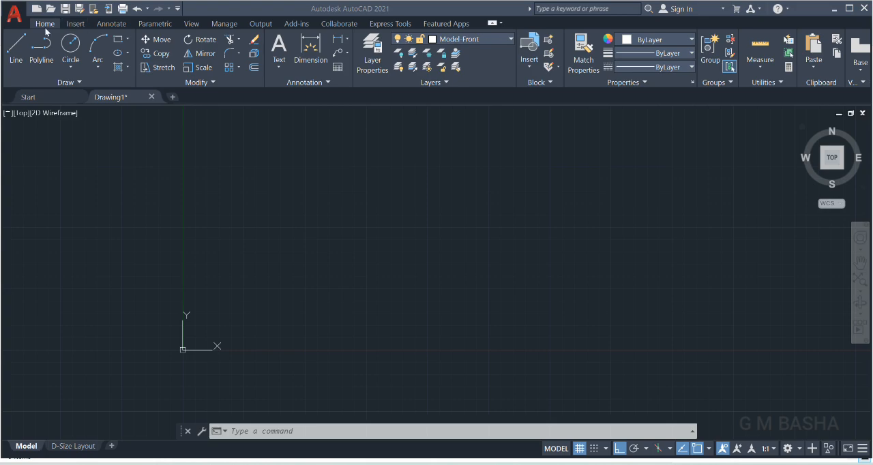
click(71, 24)
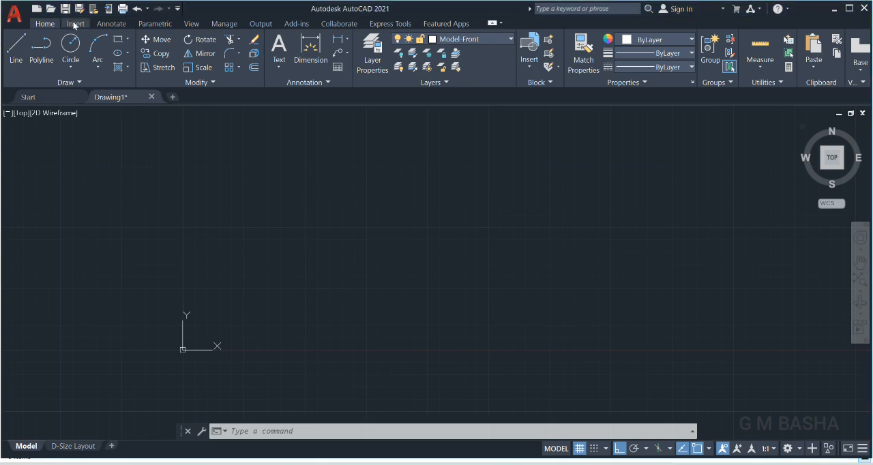
click(74, 24)
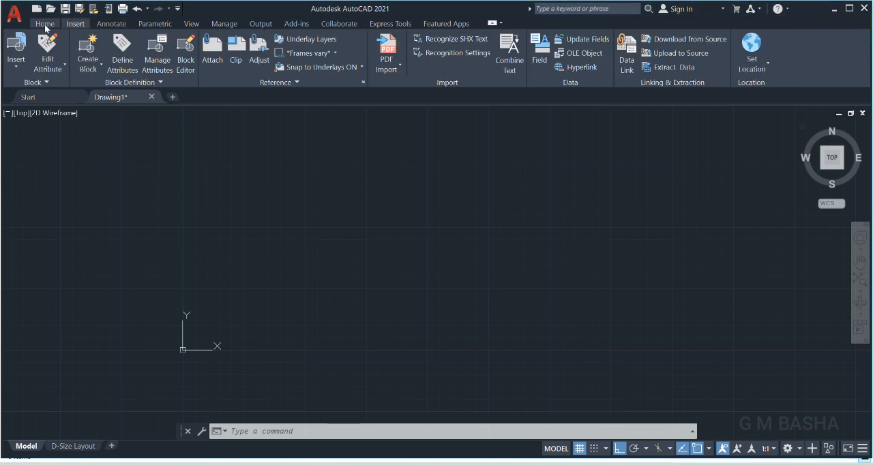
click(45, 25)
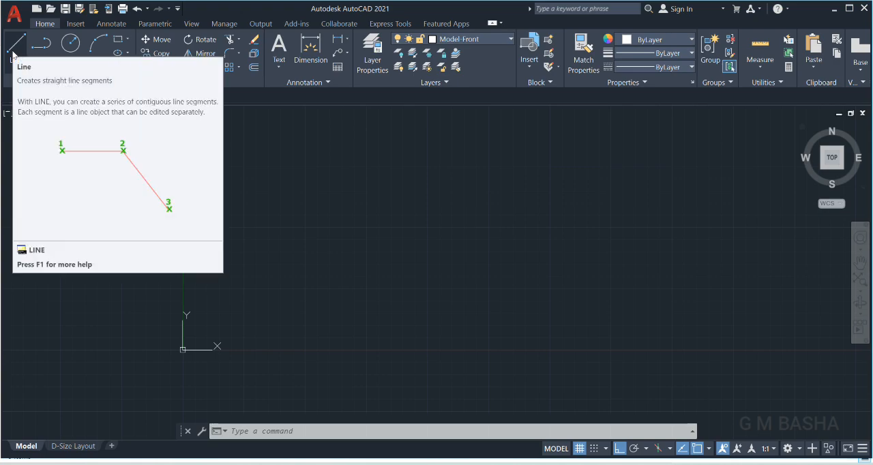
Draw a single horizontal line above and to the right of the origin with the Line tool, then end the command.
click(19, 49)
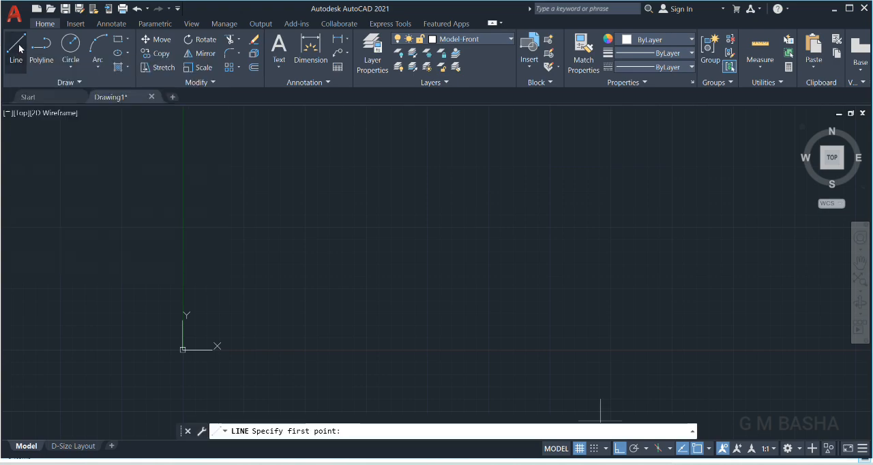
click(240, 229)
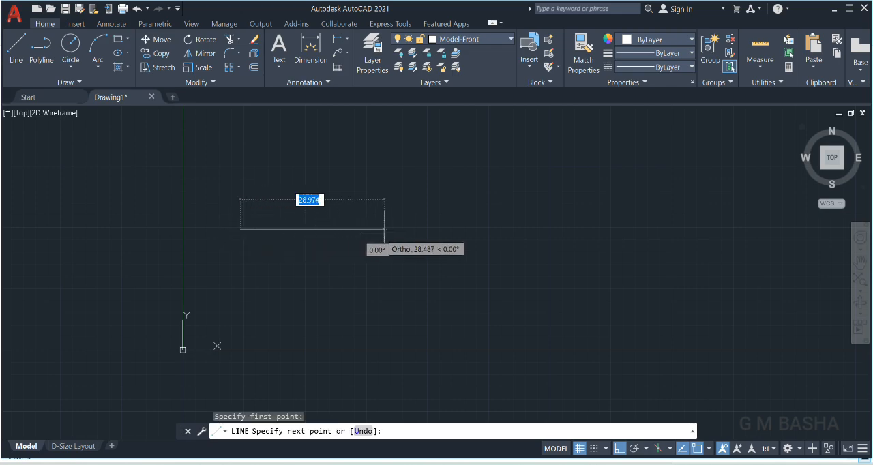
click(413, 229)
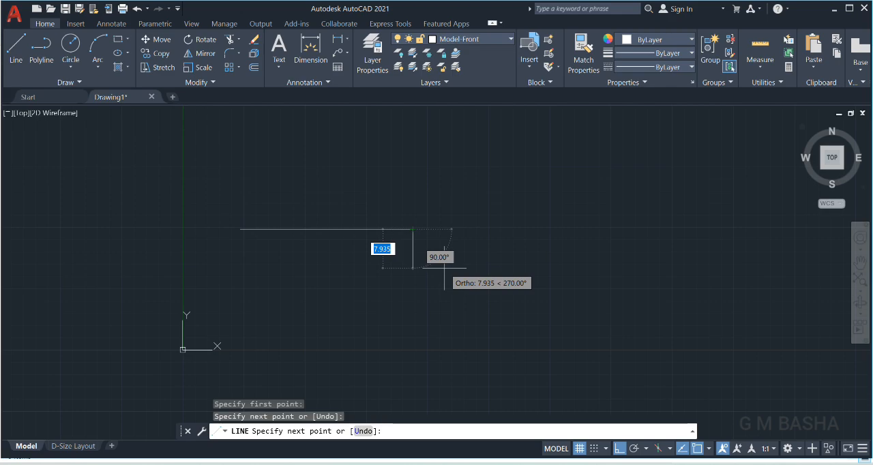
key(Escape)
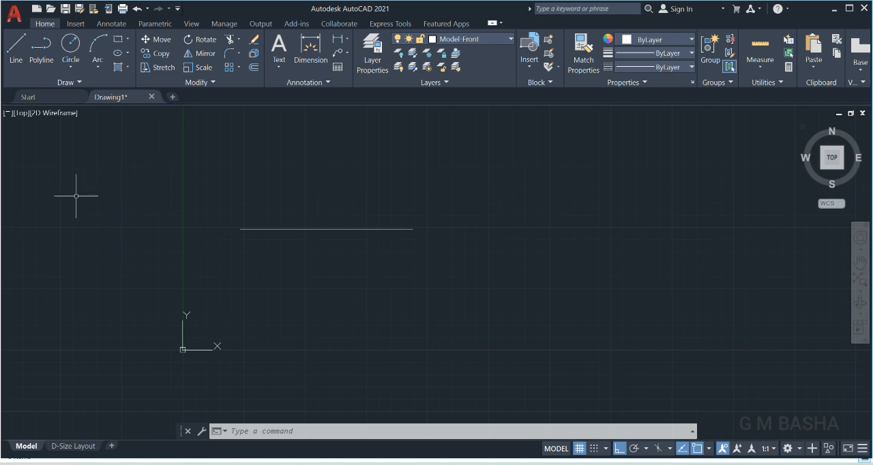
Draw a second horizontal line to the right of the first and slightly lower, using the L command alias.
click(261, 434)
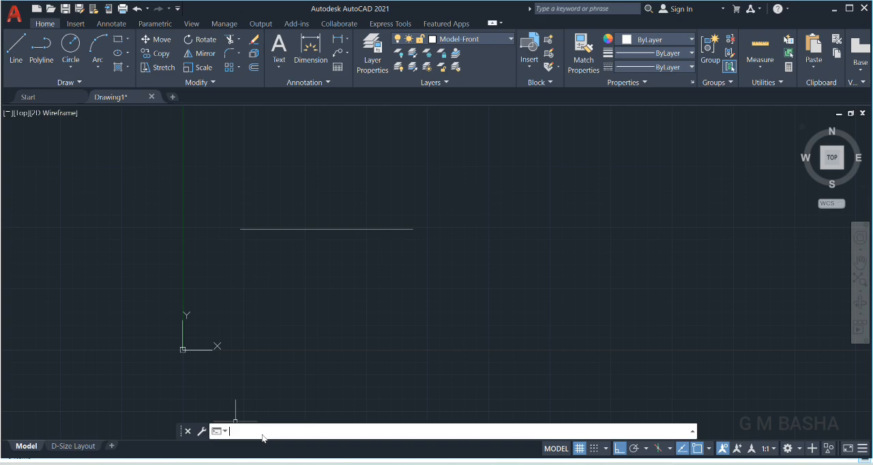
text(L)
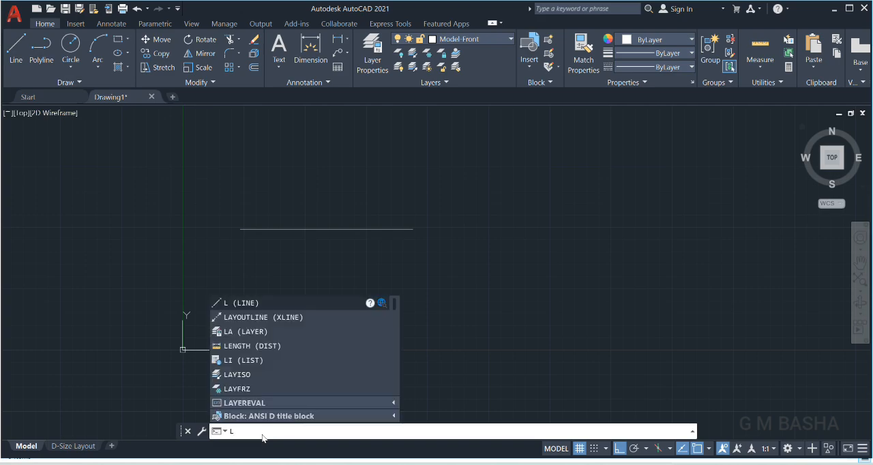
key(Return)
click(471, 239)
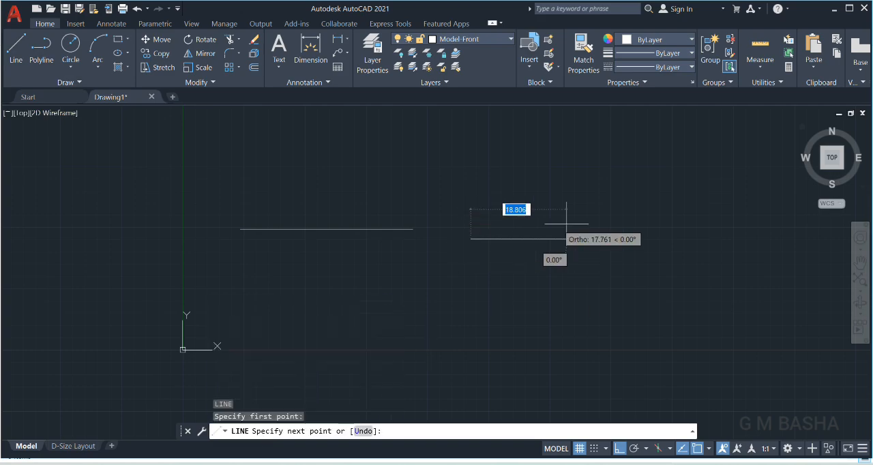
click(605, 239)
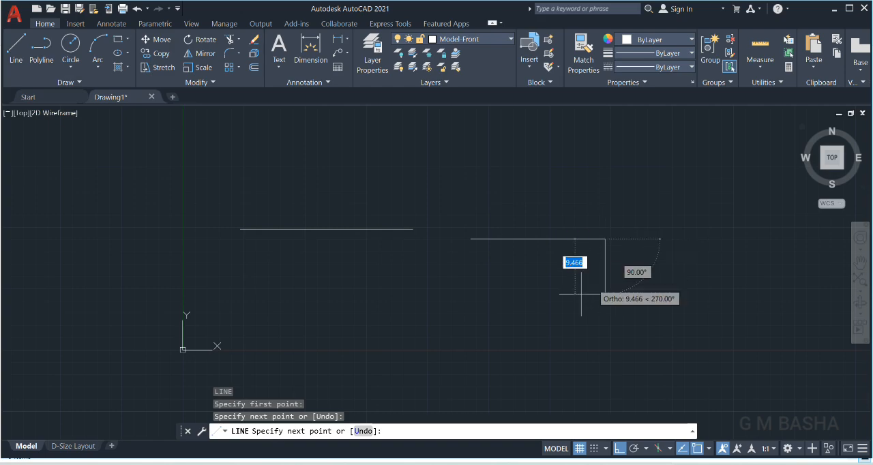
key(Return)
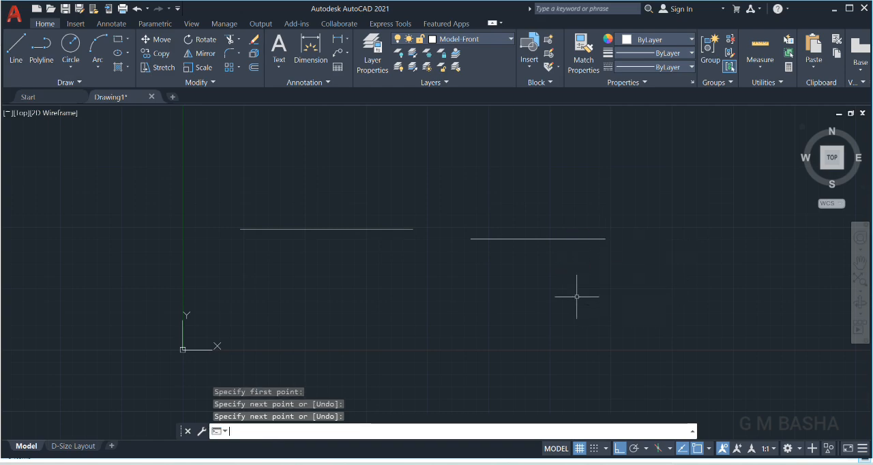
Draw a third horizontal line about 28.5 units long above the second one, using the LINE command.
click(246, 434)
text(LINE)
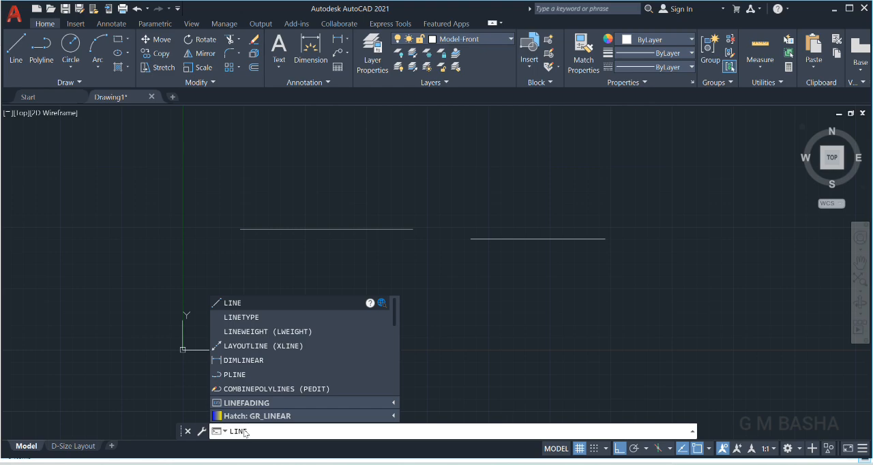
key(Return)
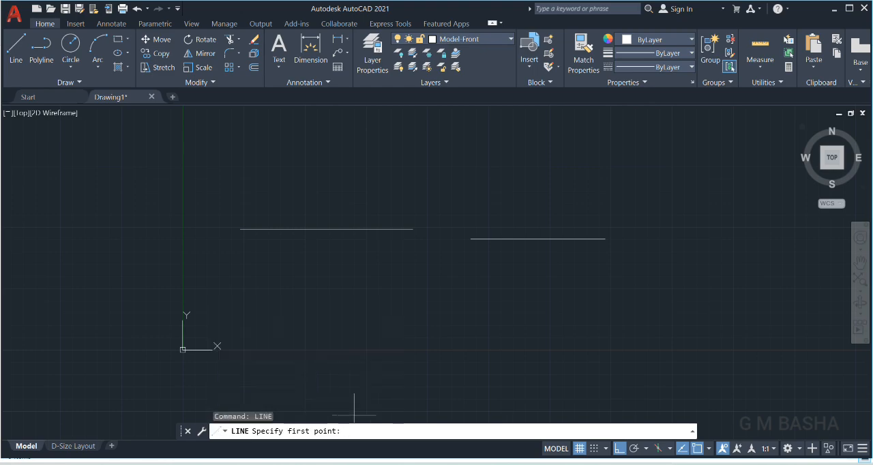
click(456, 173)
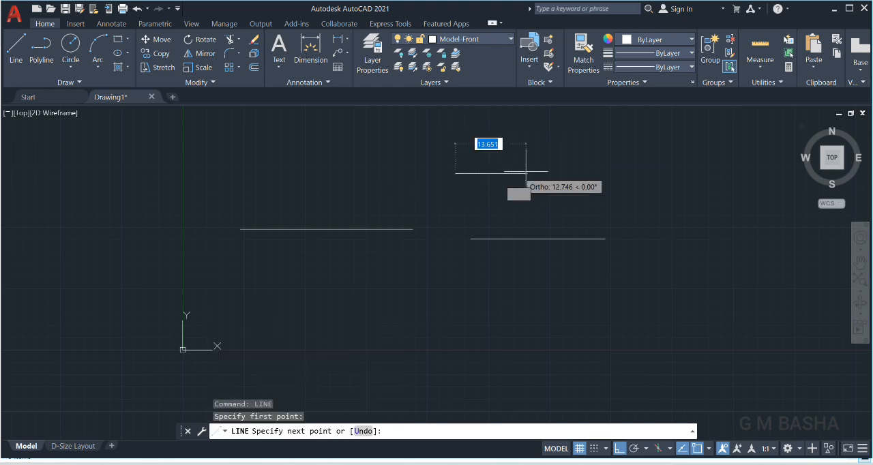
click(596, 173)
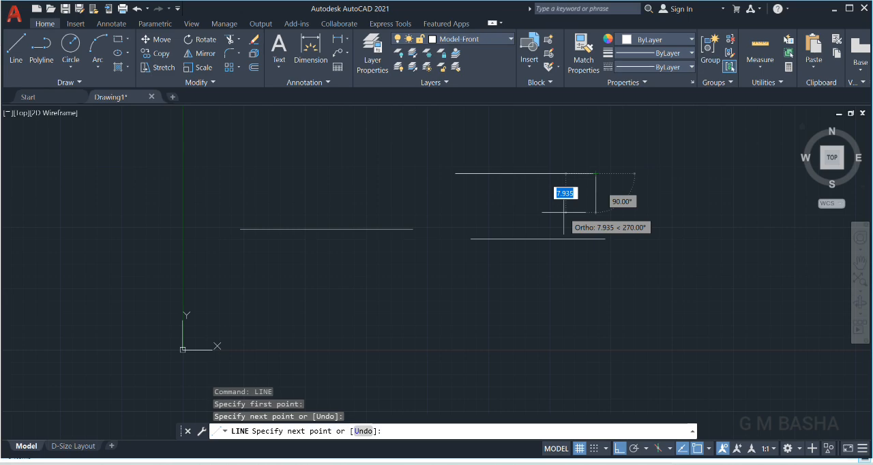
key(Escape)
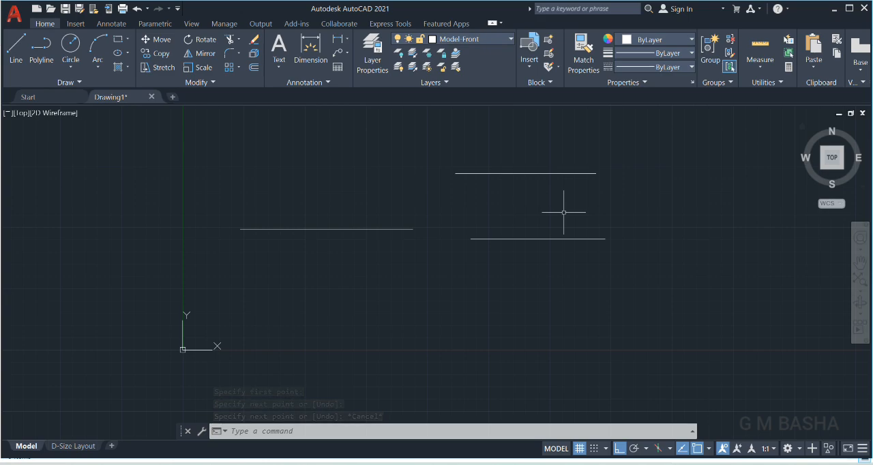
Turn ortho mode off and draw a slightly sloping line about 101 units long below the three horizontal lines.
click(621, 453)
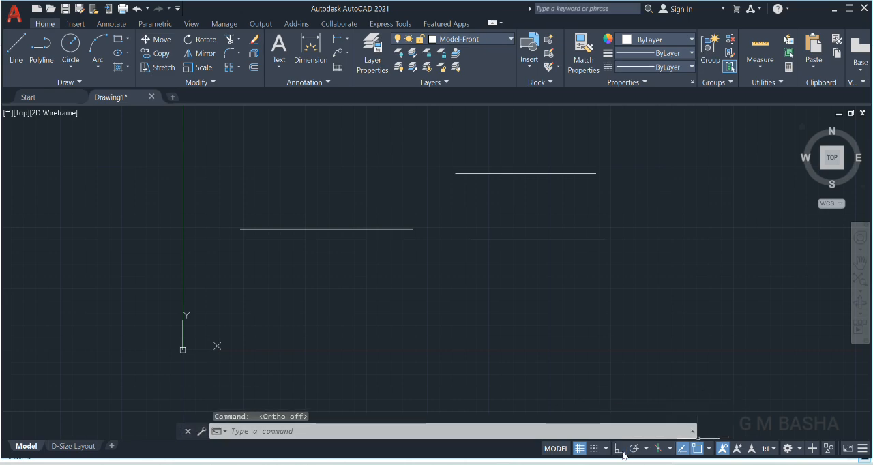
click(25, 61)
click(355, 327)
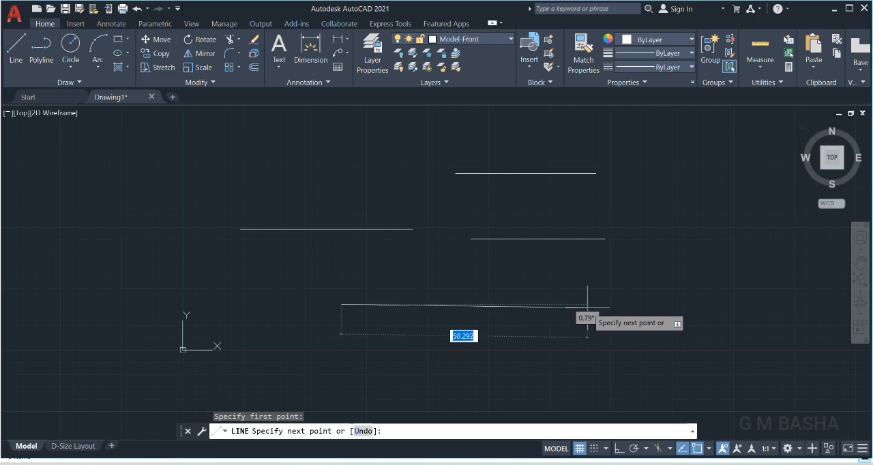
click(836, 307)
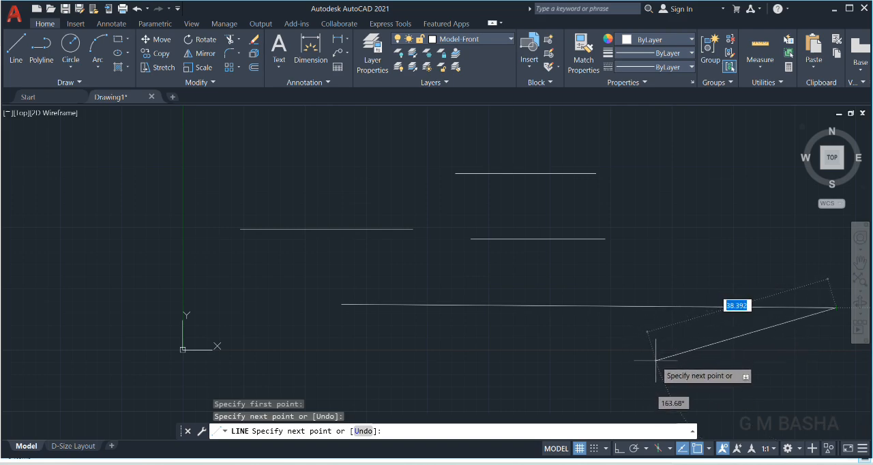
key(Escape)
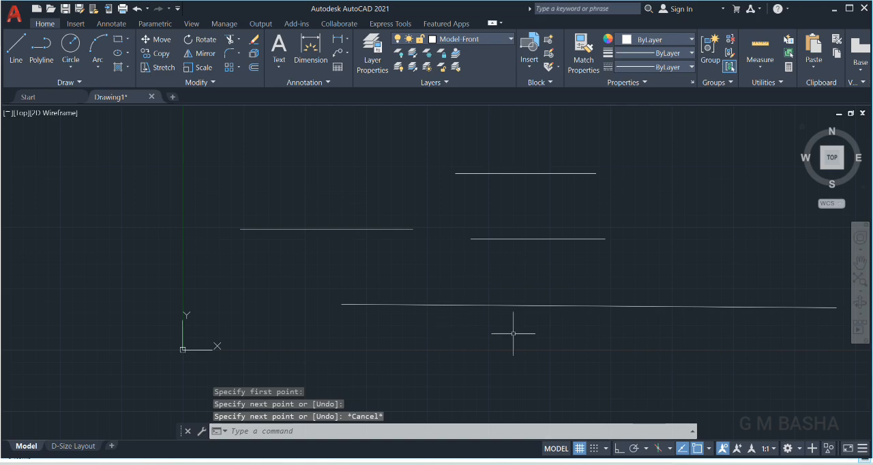
scroll(686, 309, up, 4)
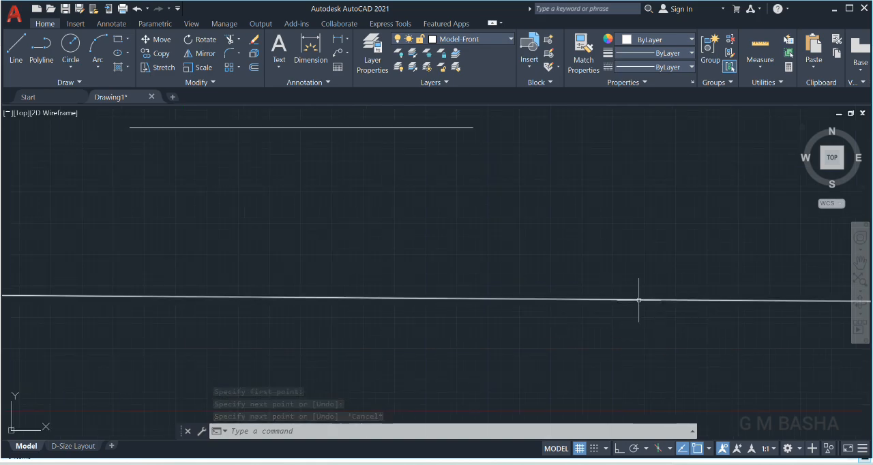
scroll(641, 300, down, 3)
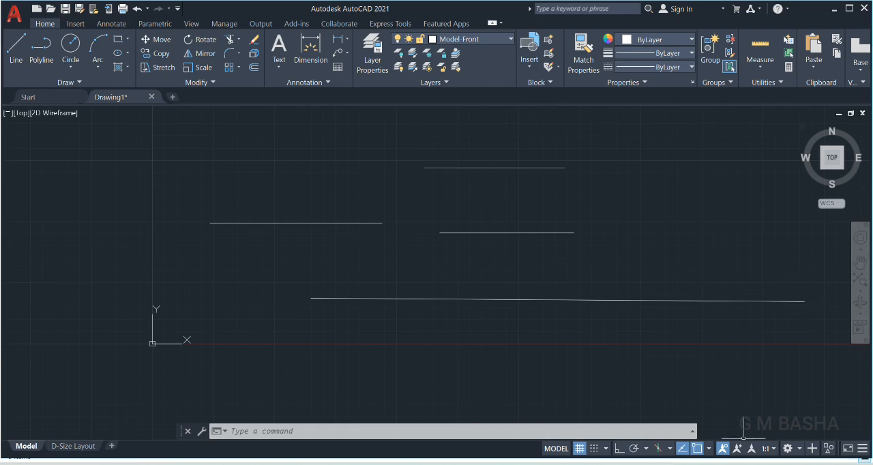
Turn ortho mode on and draw six connected horizontal and vertical segments, starting about 27 units rightward and 12 units upward.
click(619, 449)
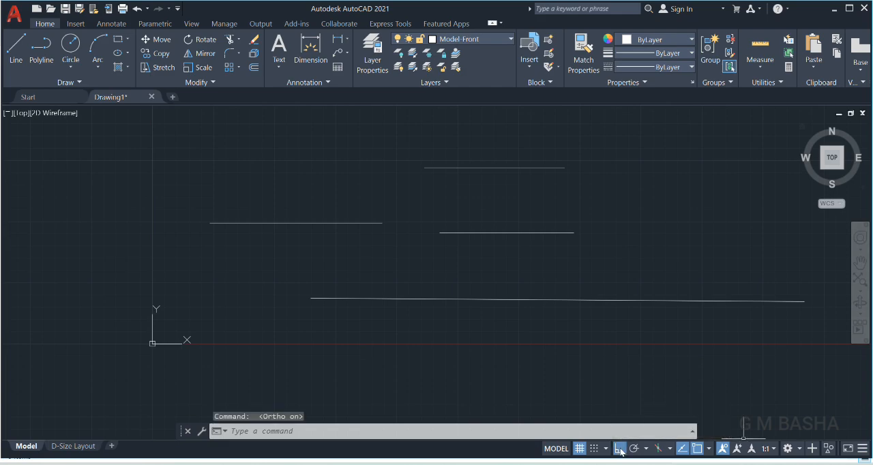
click(12, 62)
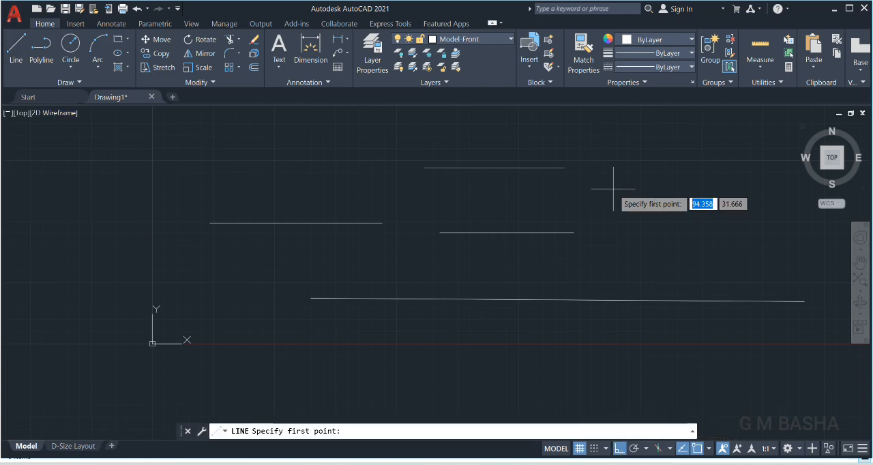
click(607, 194)
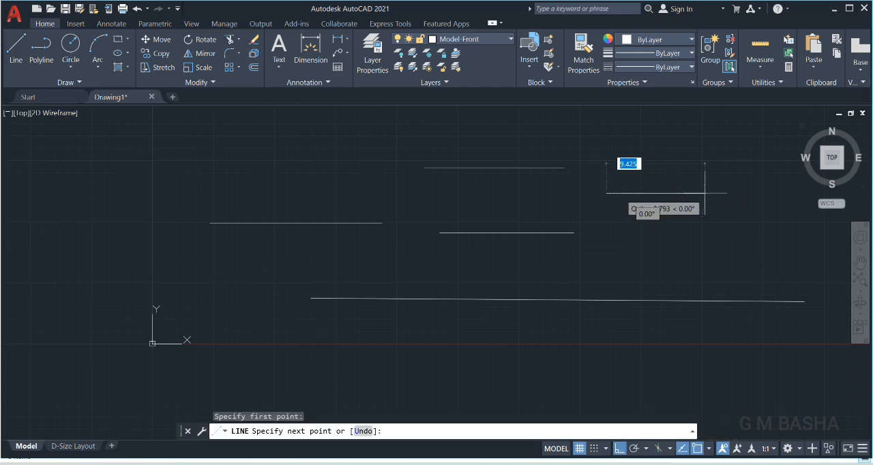
click(738, 245)
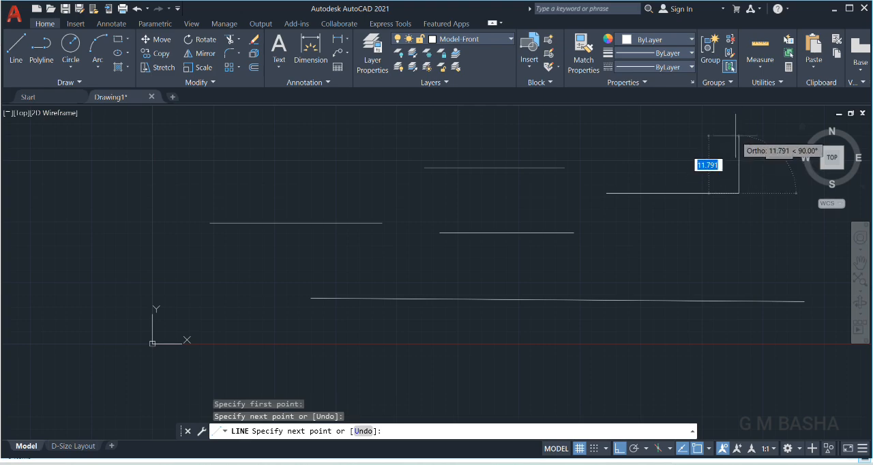
click(736, 135)
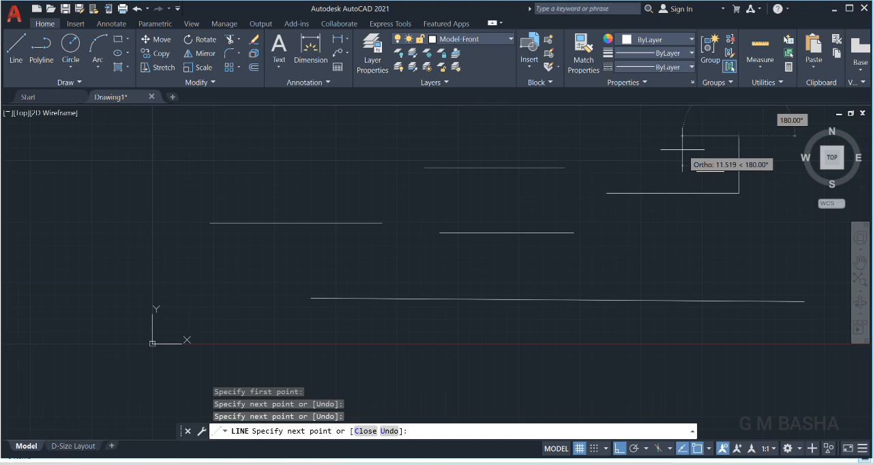
click(585, 167)
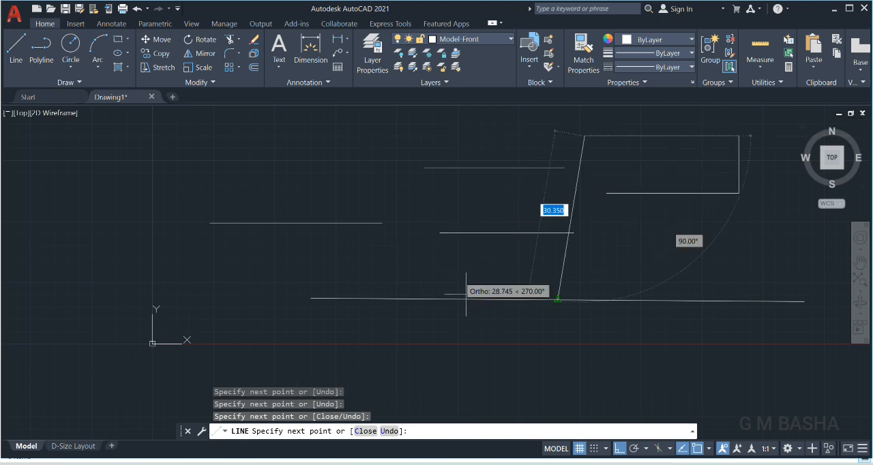
click(584, 320)
click(338, 320)
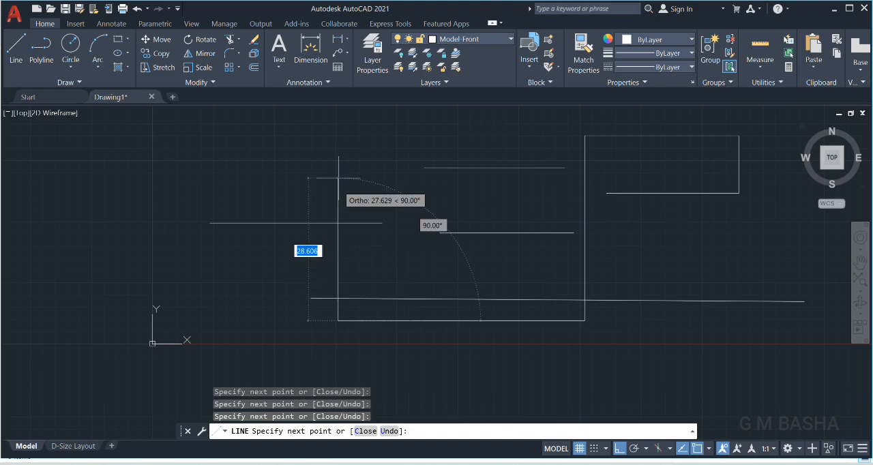
click(338, 151)
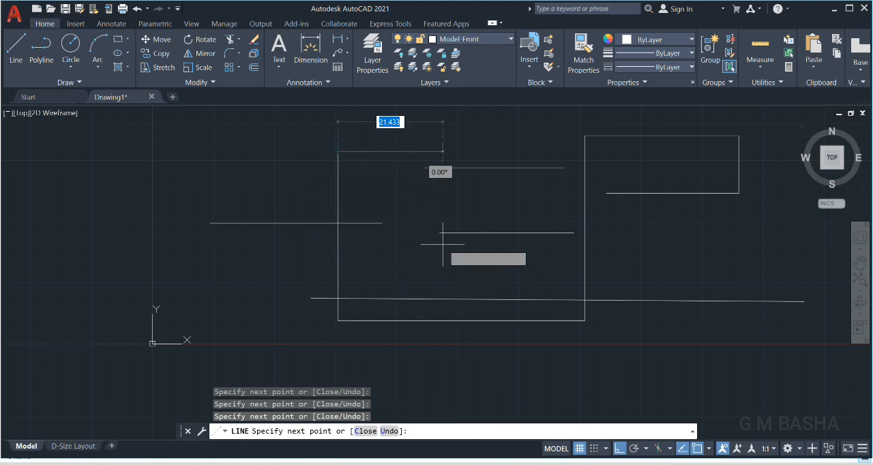
Turn ortho mode off, continue the line chain with six slanted segments through existing corners and free points, and end the command.
click(619, 449)
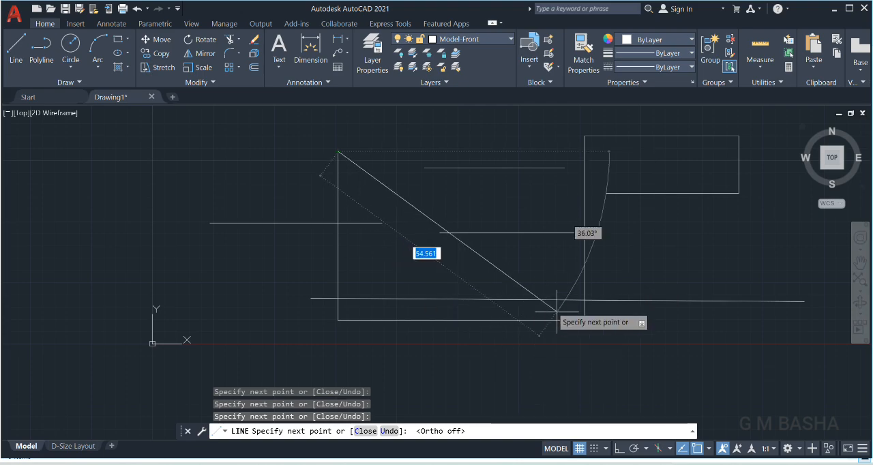
click(584, 320)
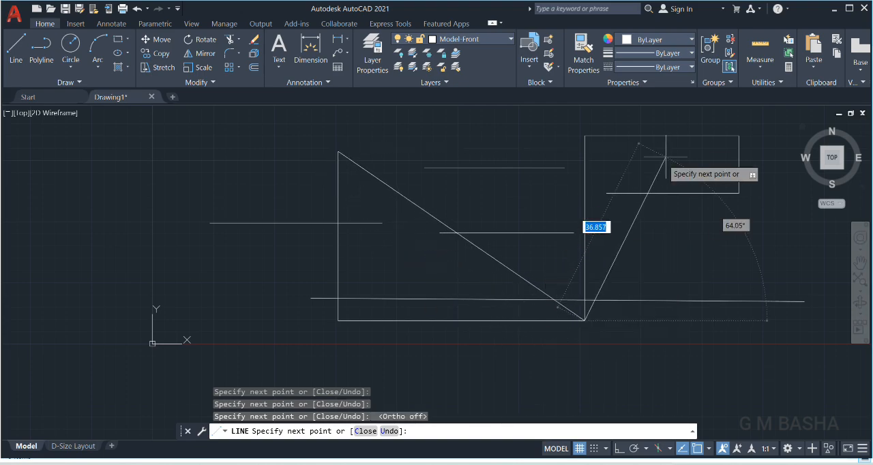
click(739, 136)
click(542, 214)
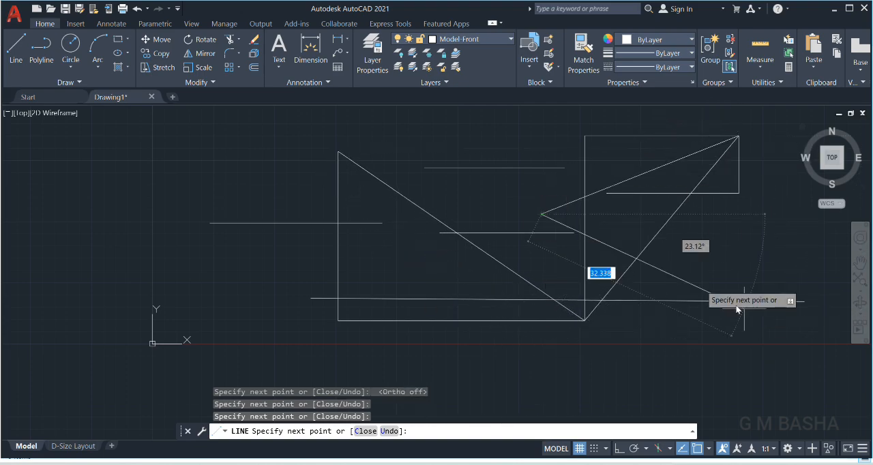
click(800, 307)
click(553, 369)
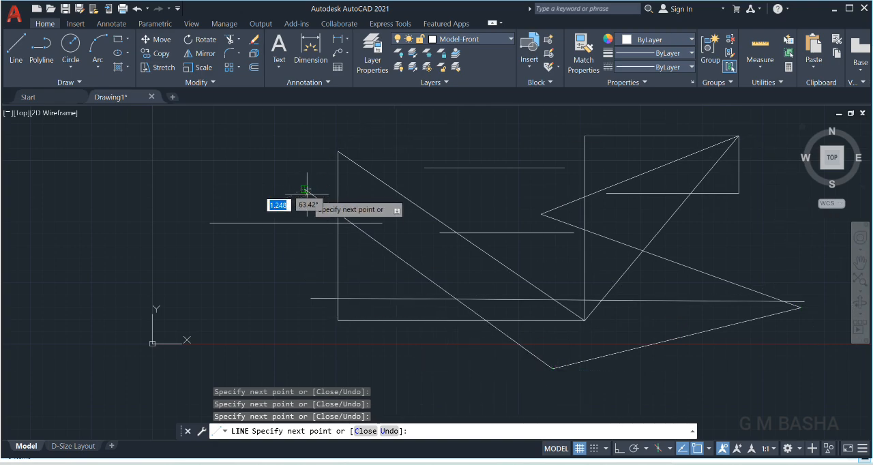
key(Escape)
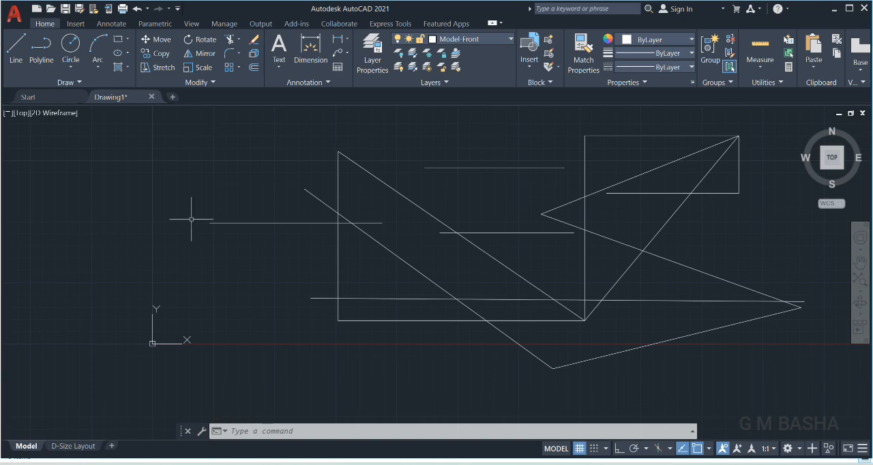
Select all the lines in the drawing with a window selection and delete them.
click(189, 120)
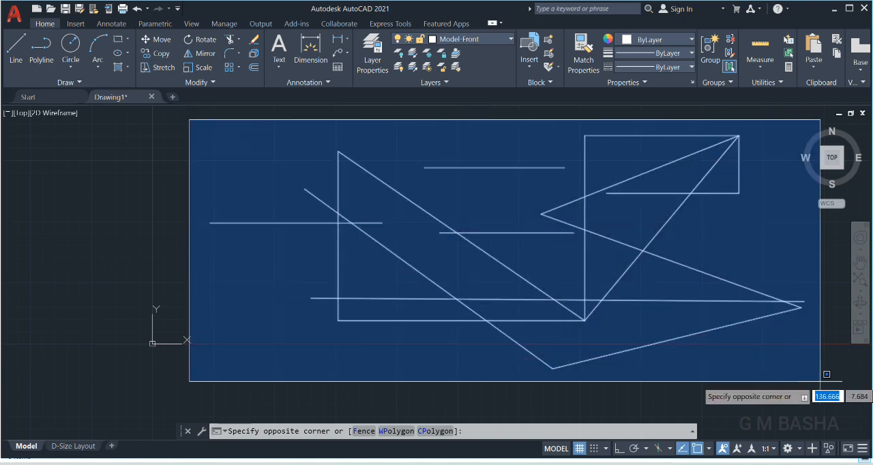
click(820, 382)
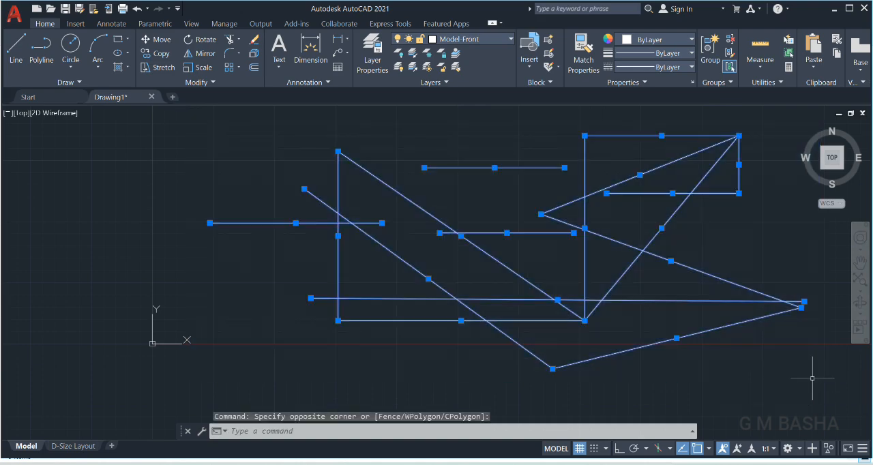
key(Delete)
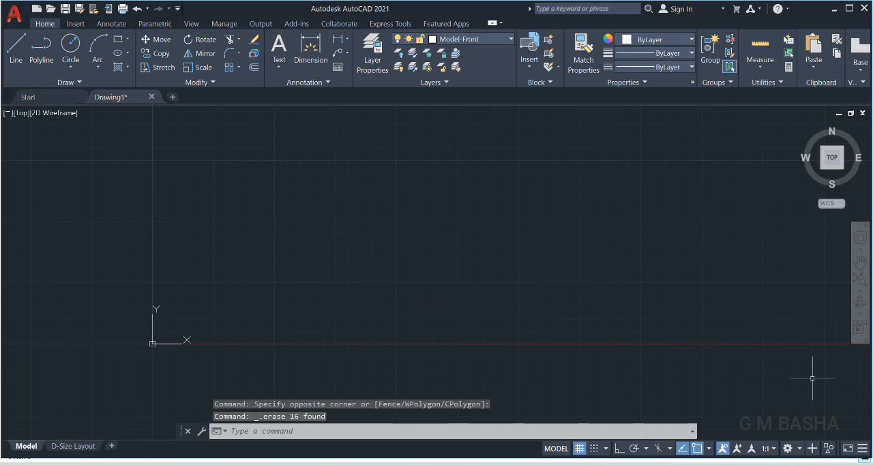
Draw a closed rectangle about 37.5 by 13.5 units from four lines with ortho mode on, starting near 25.2, 12.2.
click(12, 56)
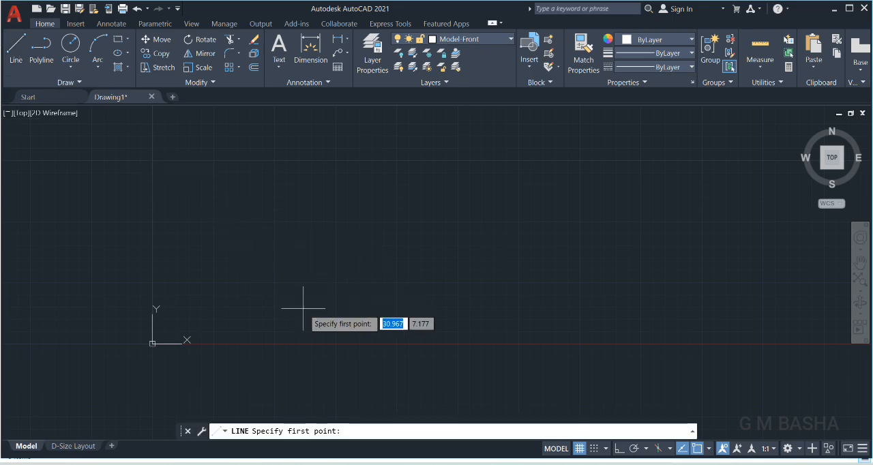
click(275, 284)
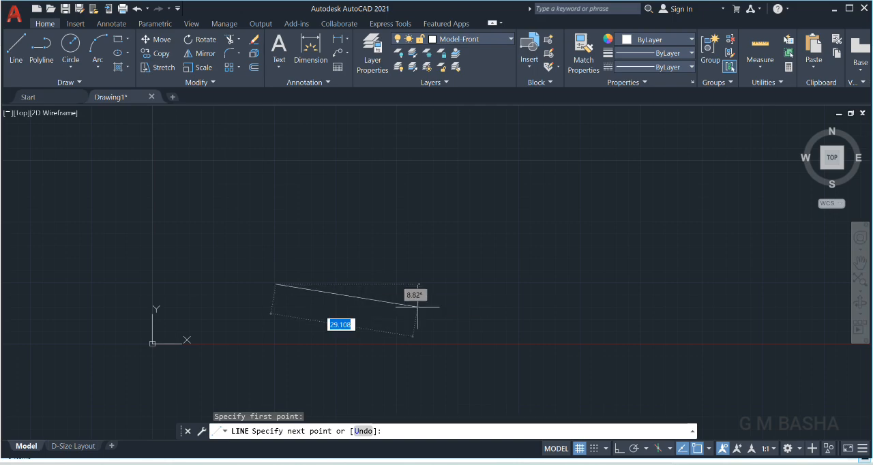
click(620, 451)
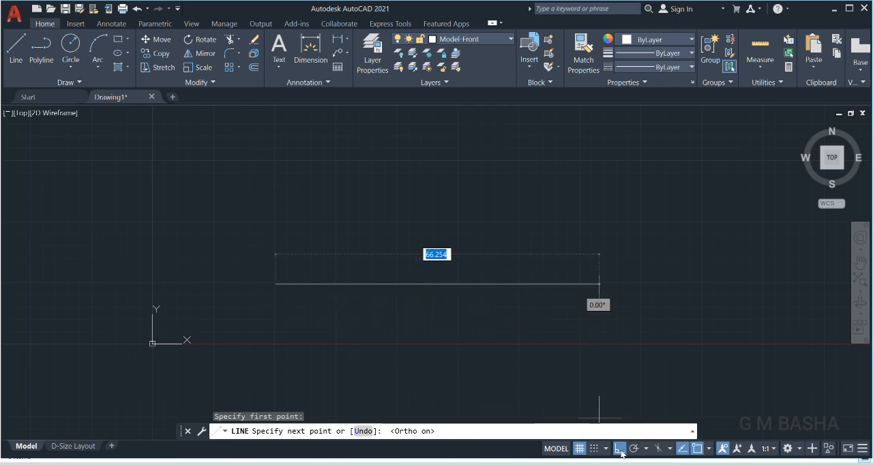
click(457, 293)
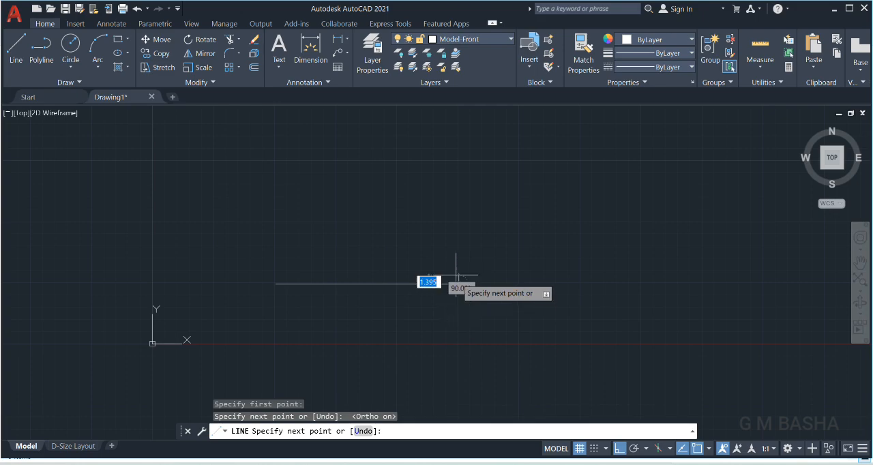
click(459, 219)
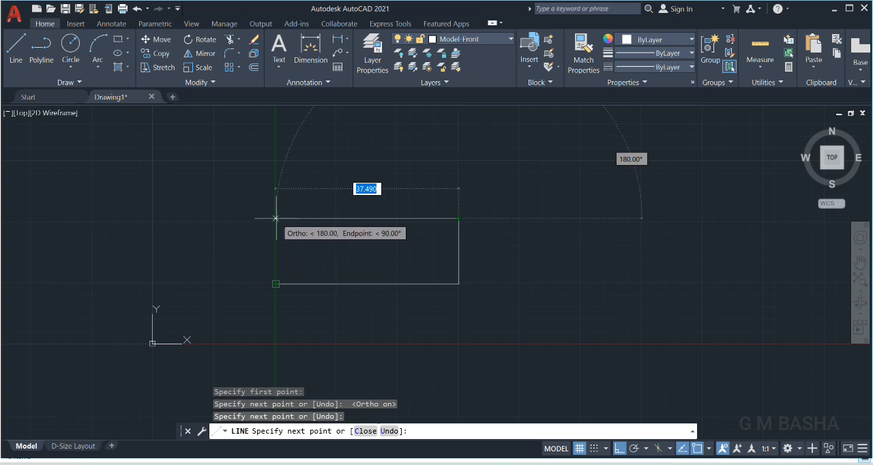
click(276, 218)
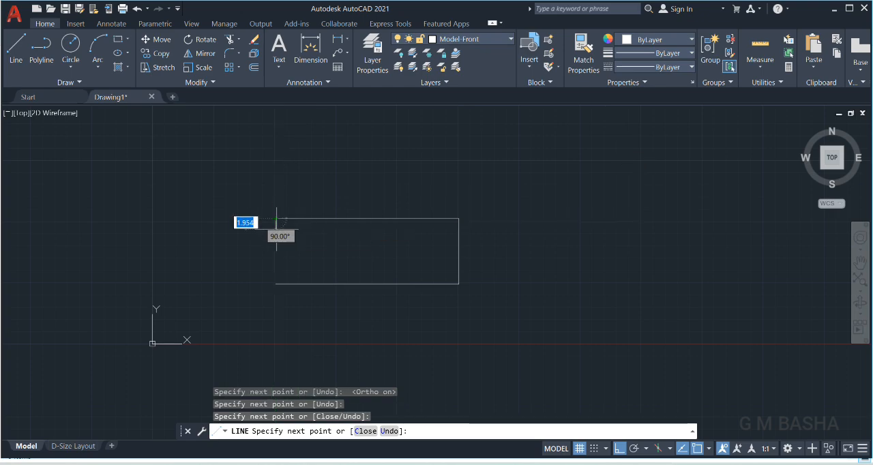
click(276, 284)
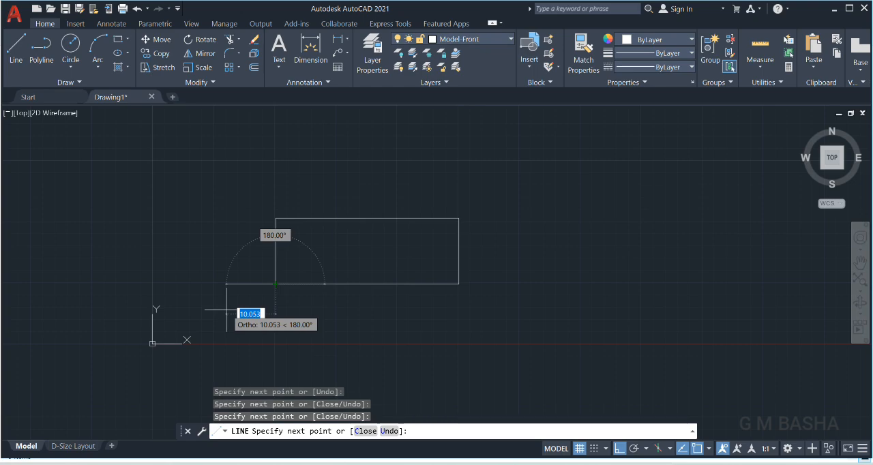
key(Return)
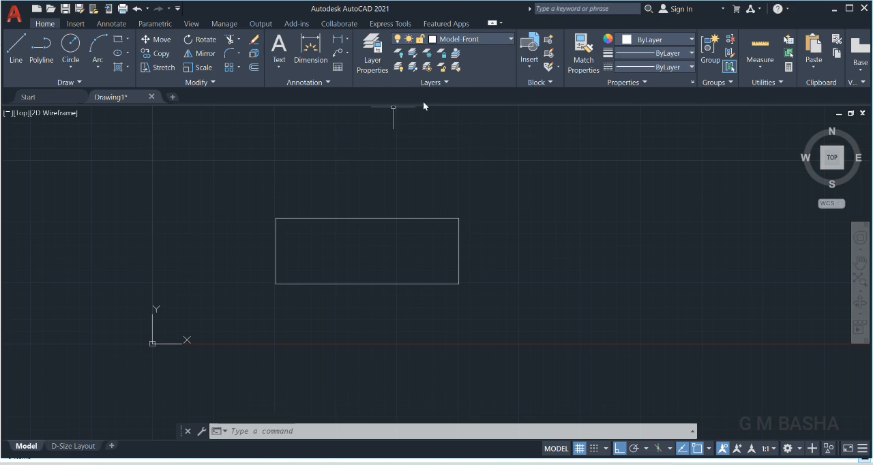
Draw a second rectangle about 25 units wide to the right of the first, completing its last side with the Close option.
click(20, 48)
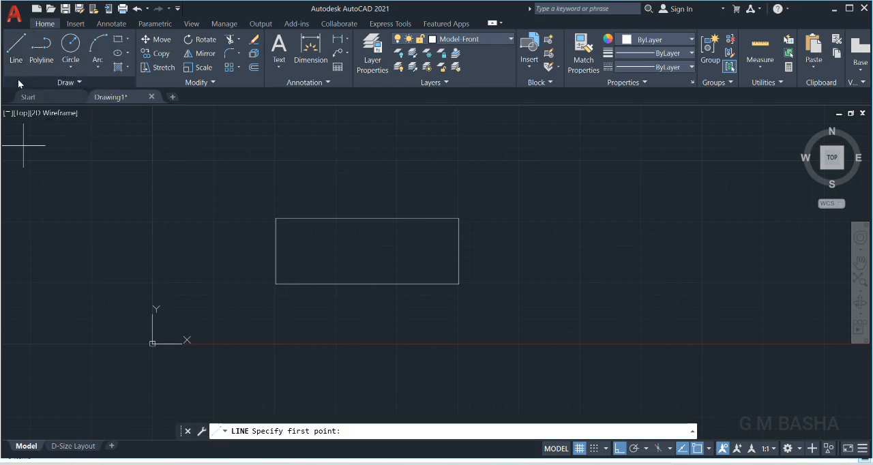
click(518, 282)
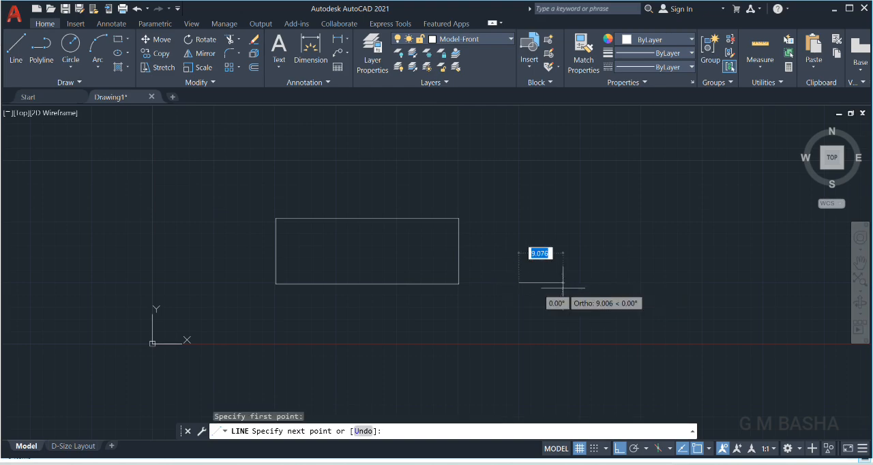
click(642, 281)
click(642, 223)
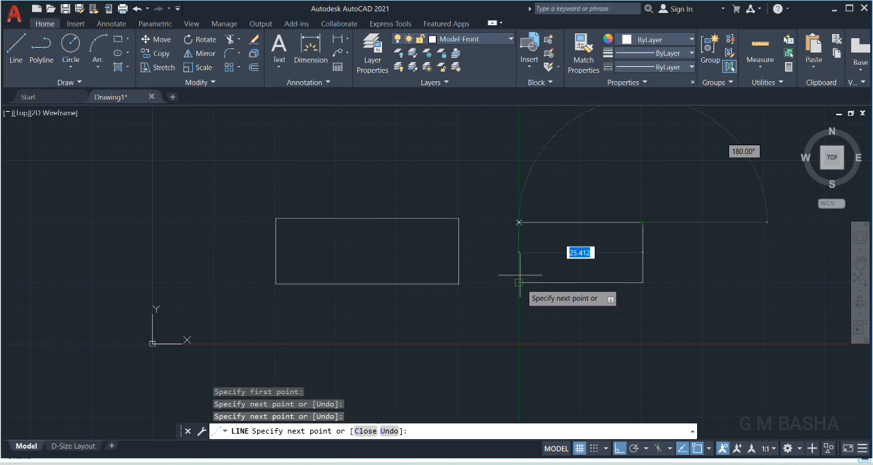
click(519, 222)
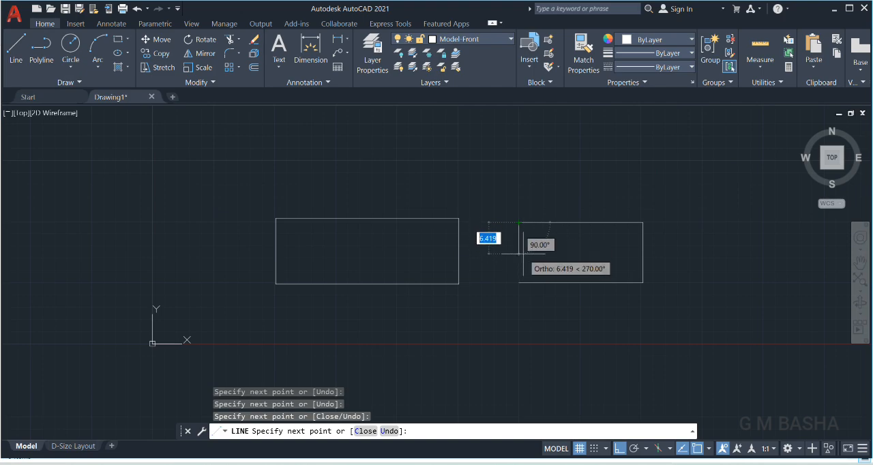
text(C)
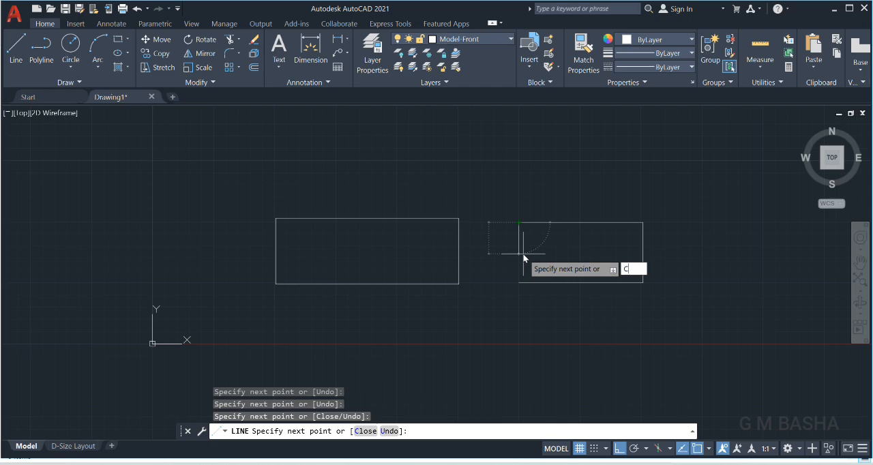
key(Return)
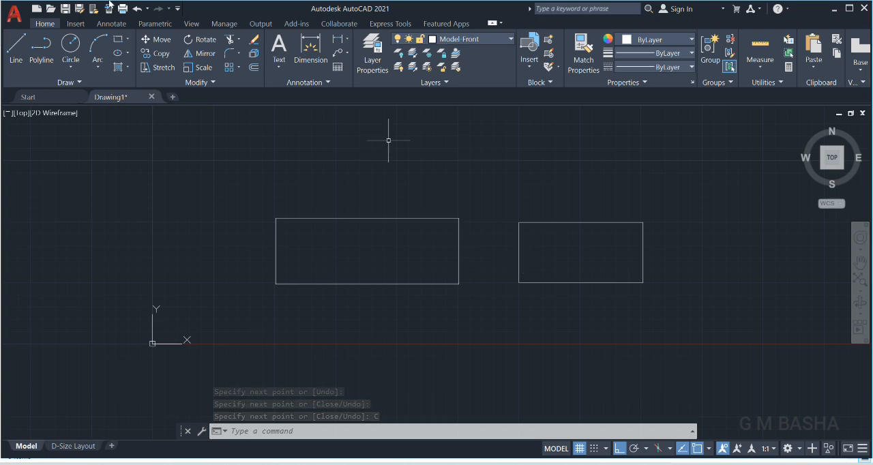
Turn ortho mode off and draw a triangle about 11 units tall above the second rectangle, finishing it with the Close option.
click(16, 46)
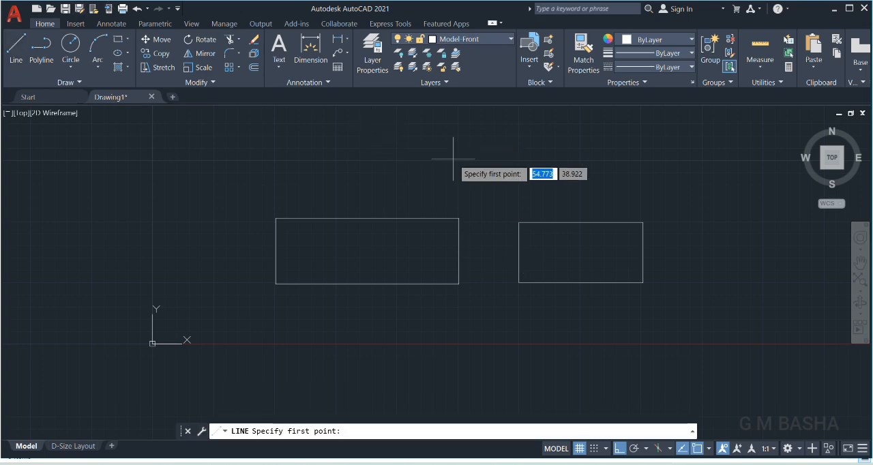
click(621, 449)
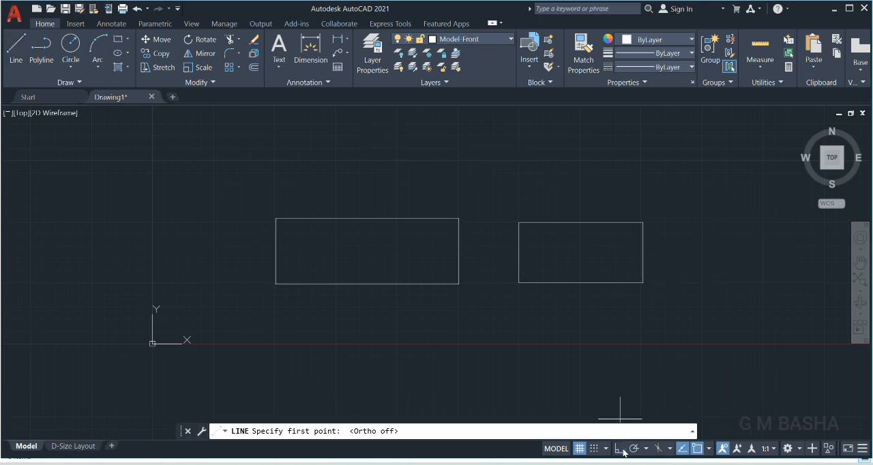
click(494, 177)
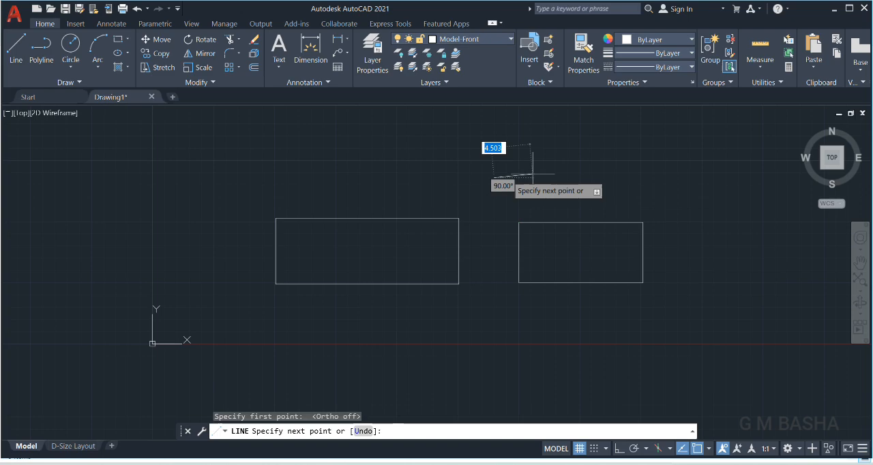
click(627, 178)
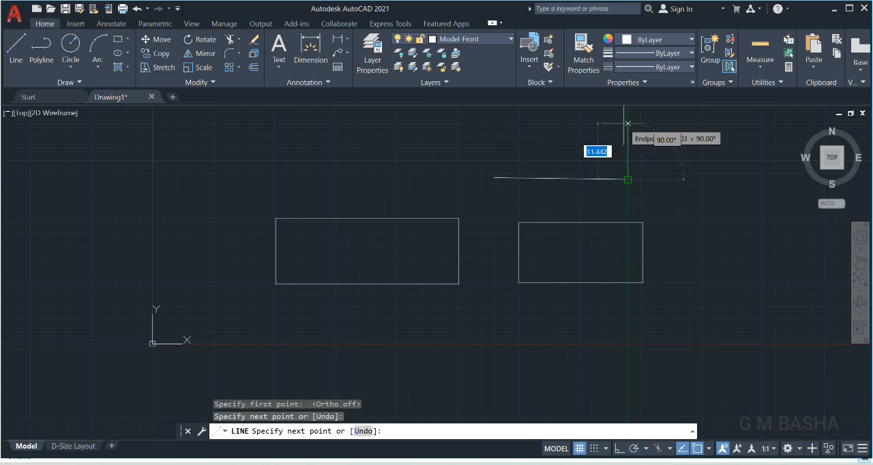
click(627, 124)
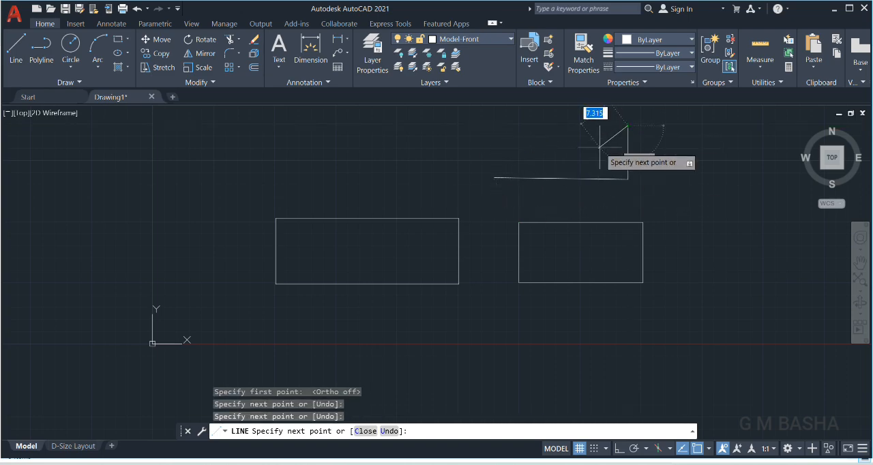
text(c)
key(Return)
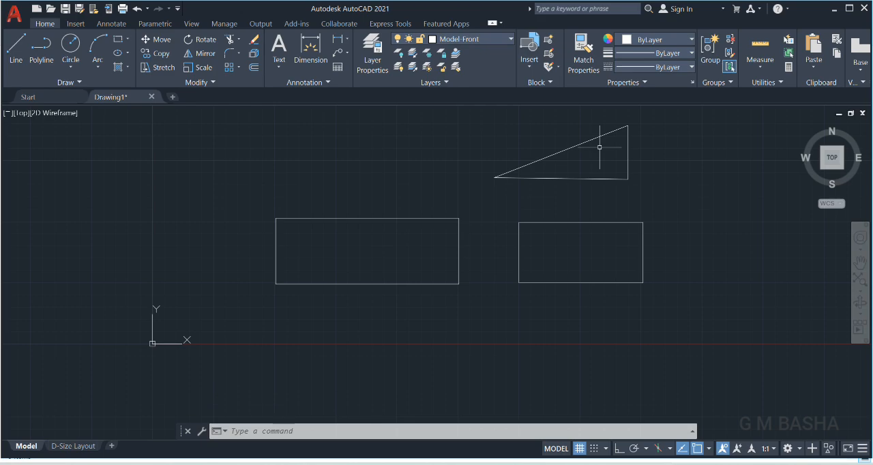
click(254, 435)
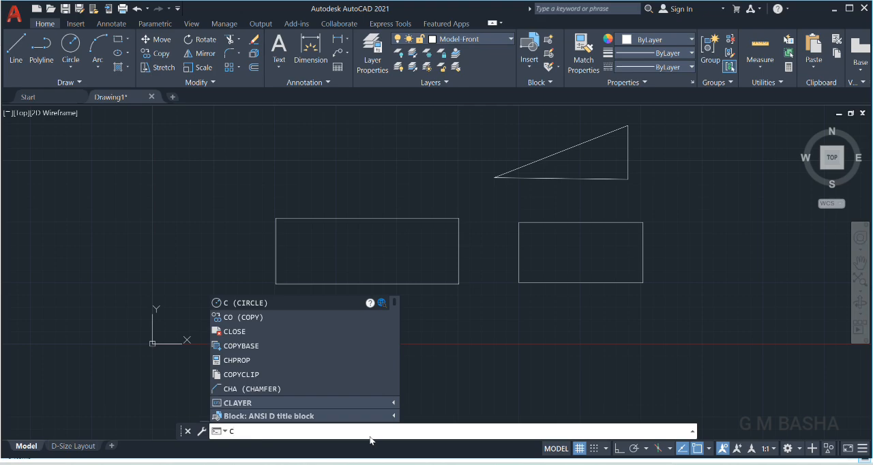
key(Return)
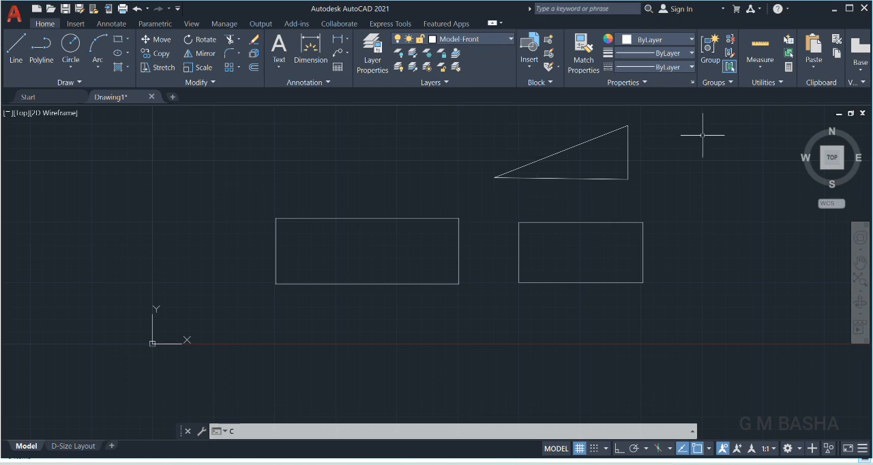
key(Return)
Delete the triangle and the second rectangle with a crossing selection, keeping the first rectangle.
click(674, 118)
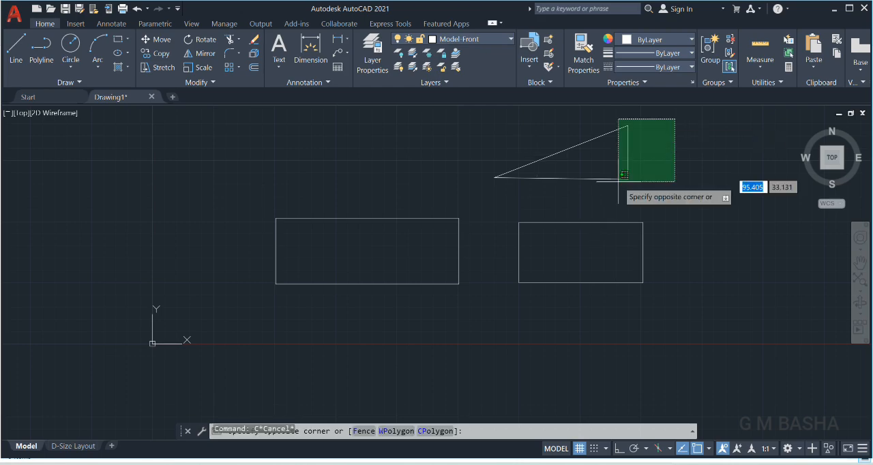
click(501, 314)
key(Delete)
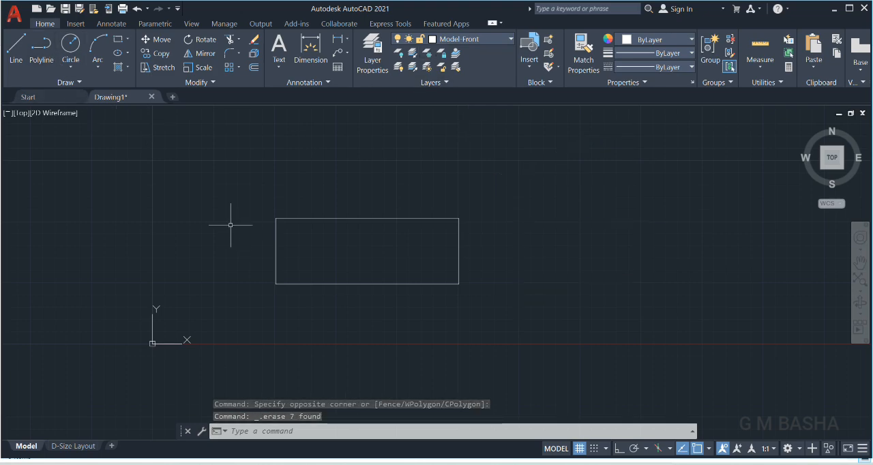
Draw a closed rectangle about 30 by 13 units with the Polyline command and ortho mode on, beside the existing rectangle.
click(42, 54)
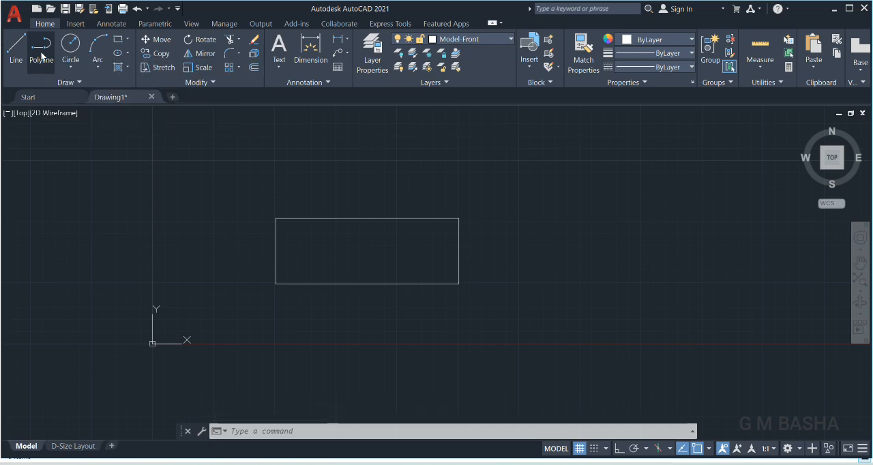
click(518, 284)
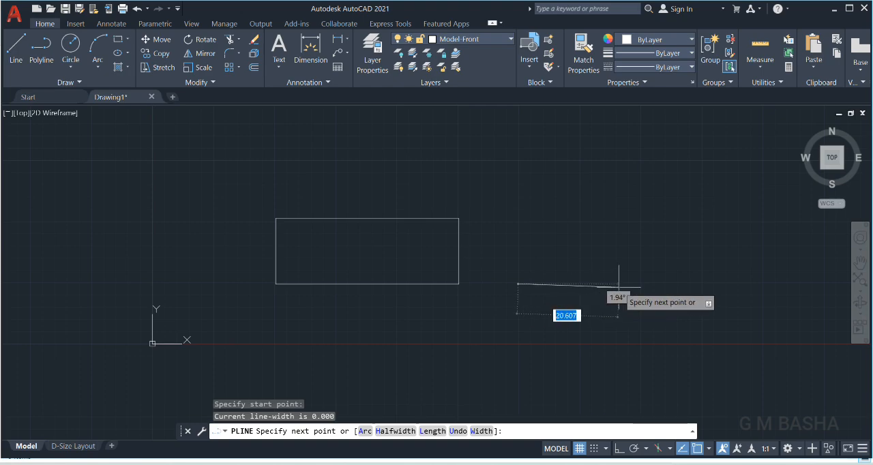
click(621, 449)
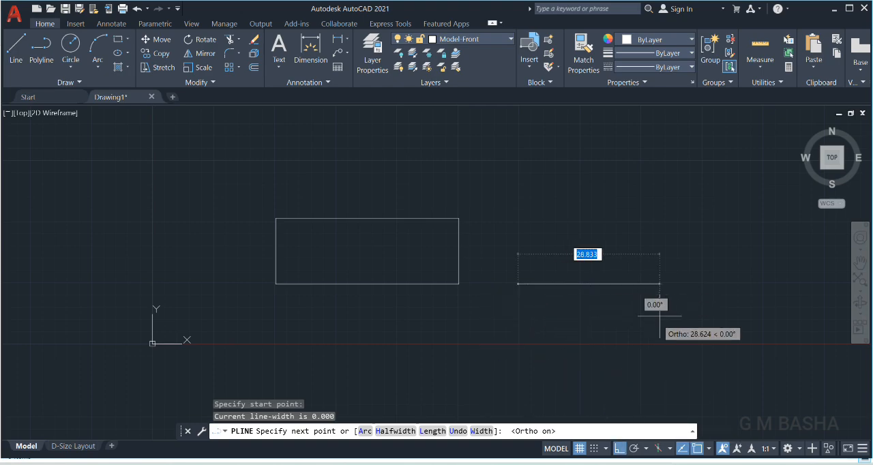
click(665, 283)
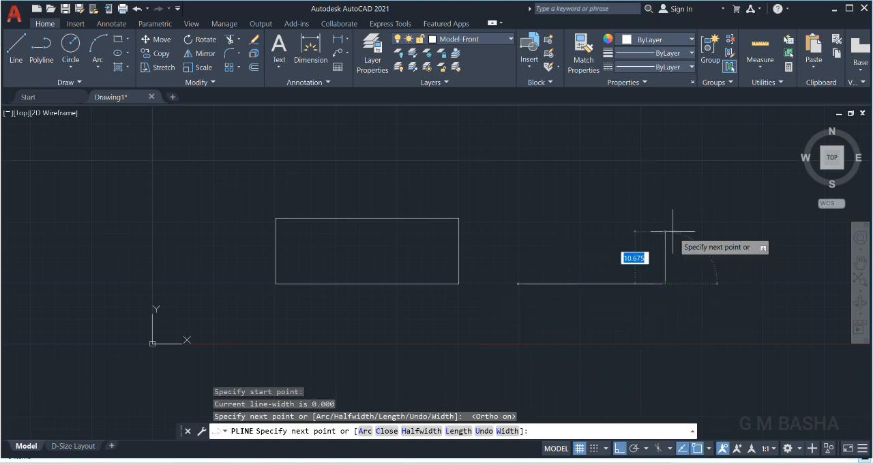
click(666, 221)
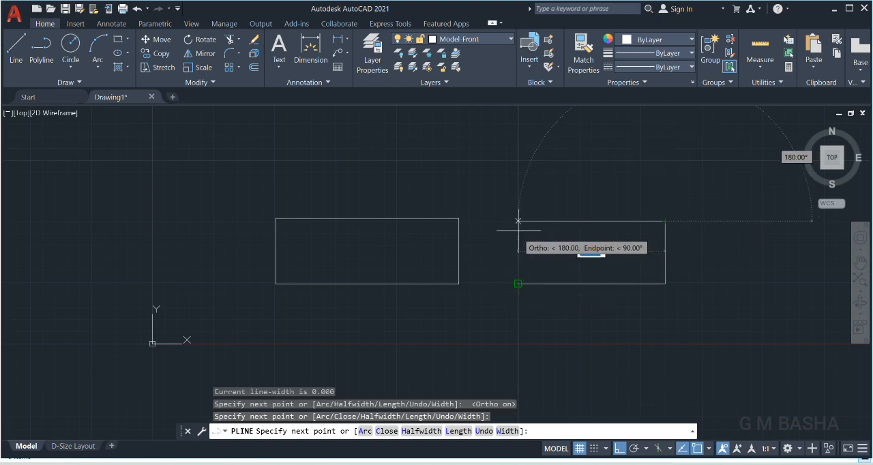
click(518, 221)
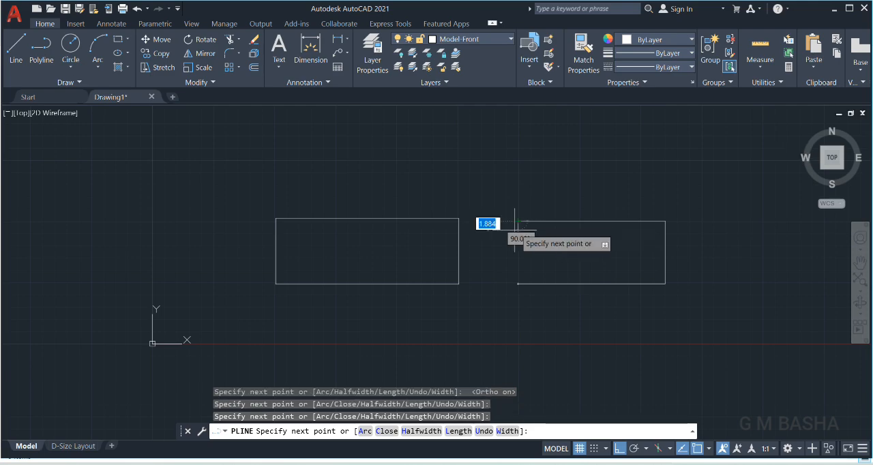
click(519, 283)
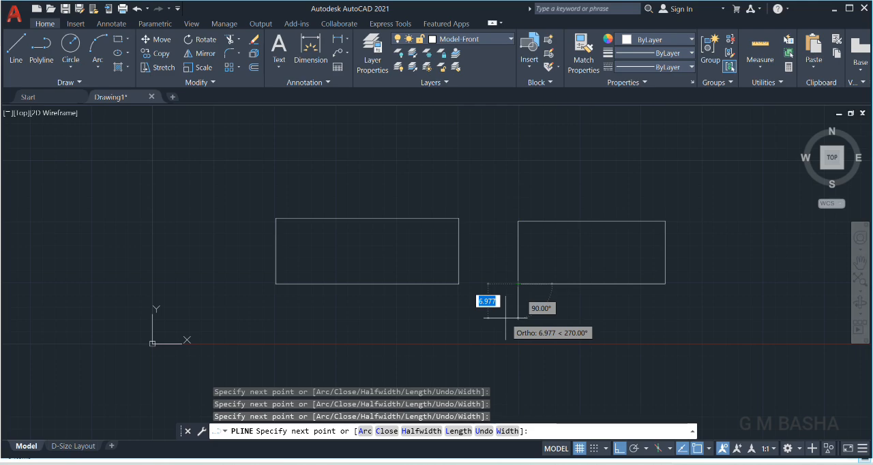
key(Escape)
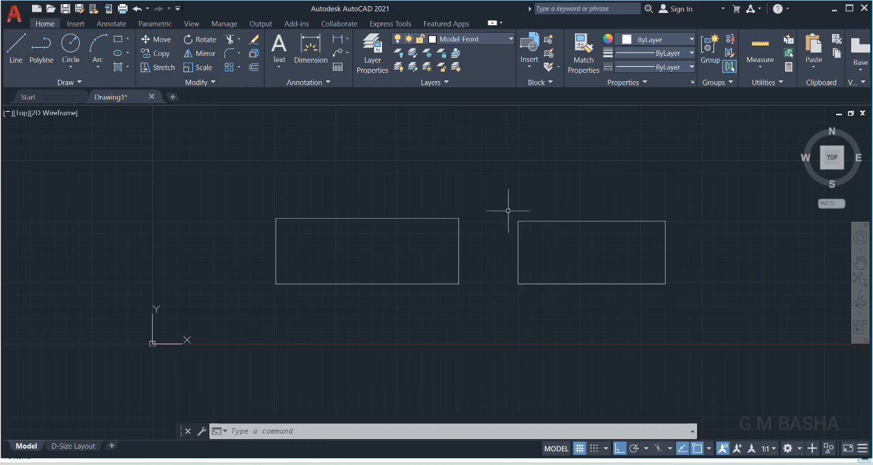
Select the two short sides of the line-drawn rectangle and the polyline rectangle to compare how each is selected.
click(459, 250)
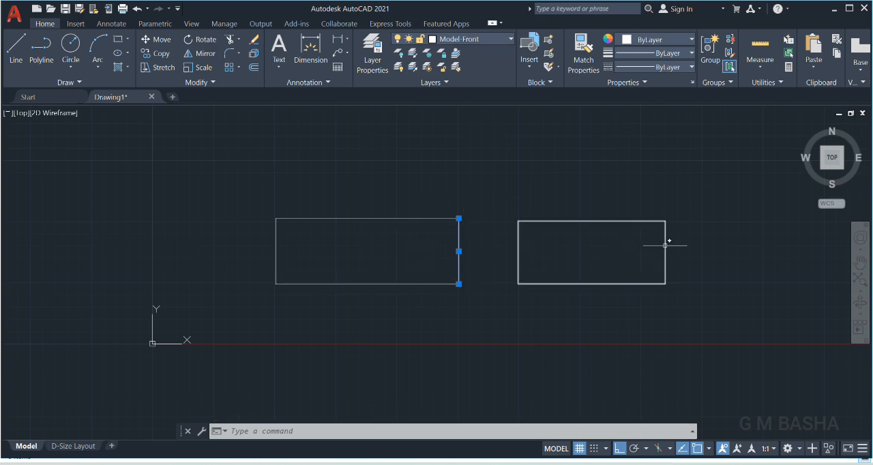
mouse_move(665, 245)
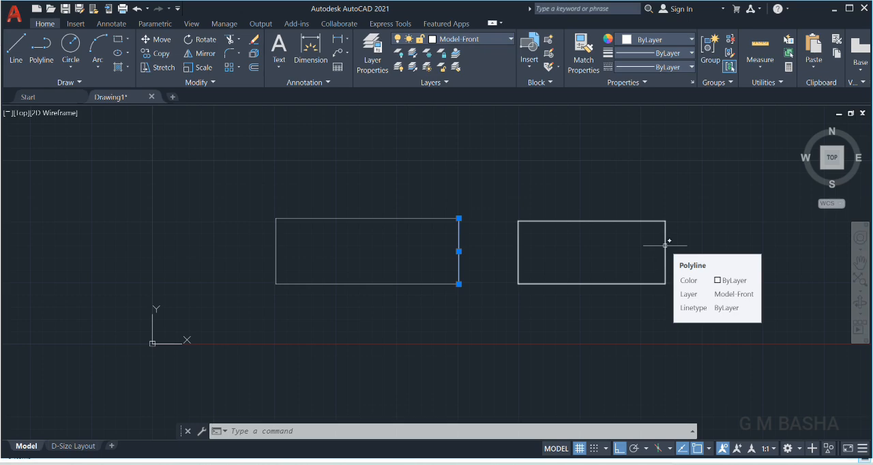
click(665, 245)
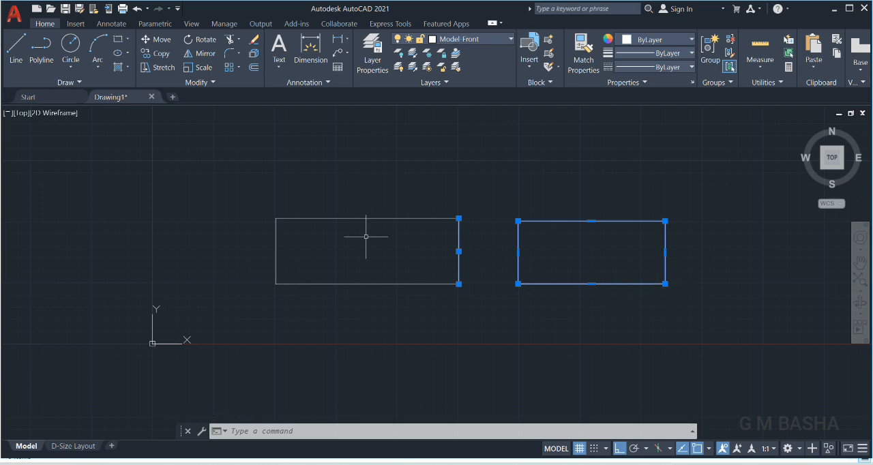
click(275, 246)
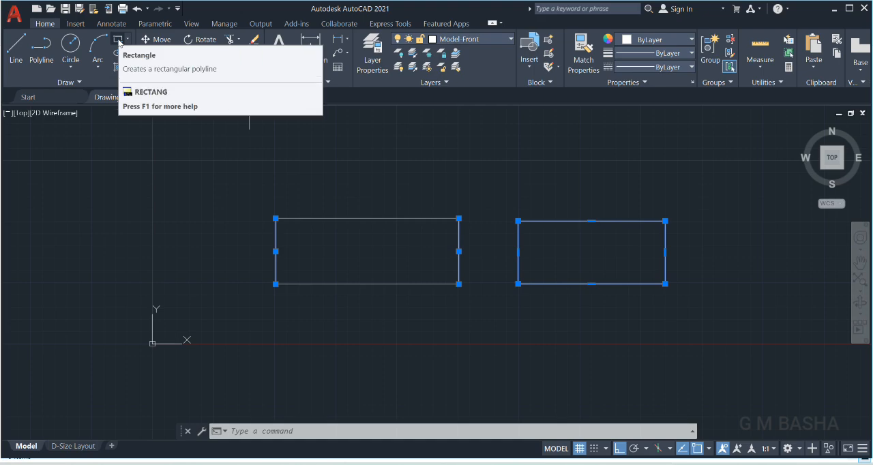
Draw a rectangle about 38.6 by 9.5 units above the line-drawn rectangle with the Rectangle command.
click(128, 41)
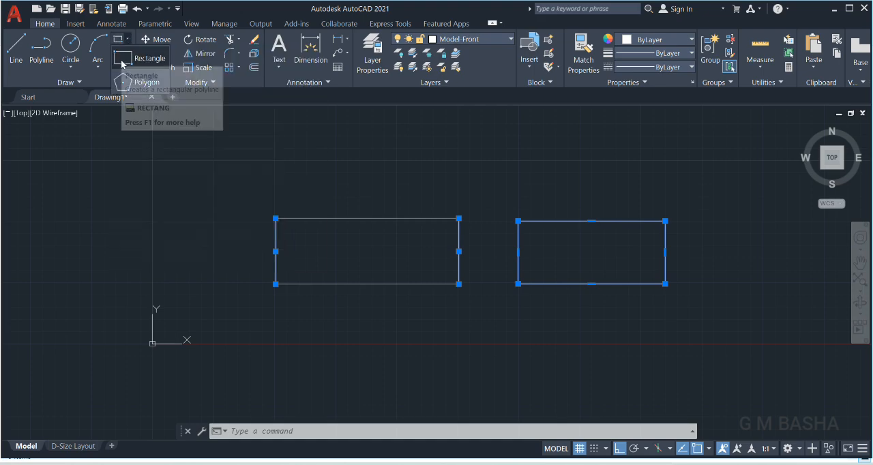
click(126, 60)
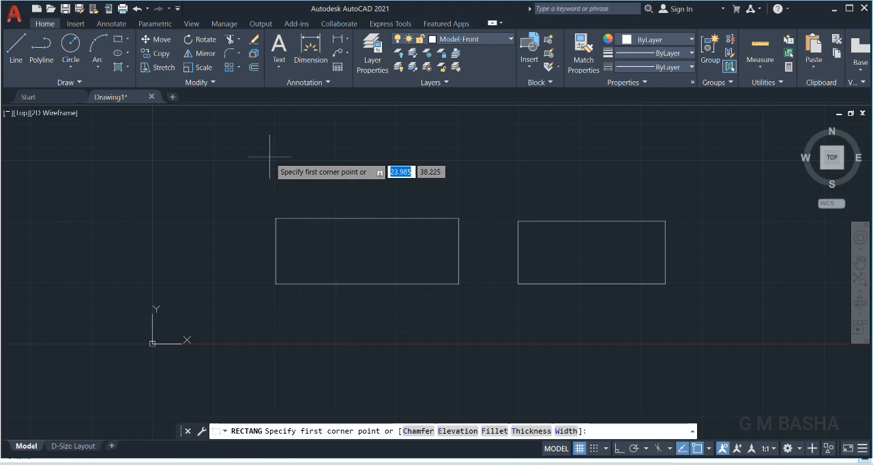
click(270, 157)
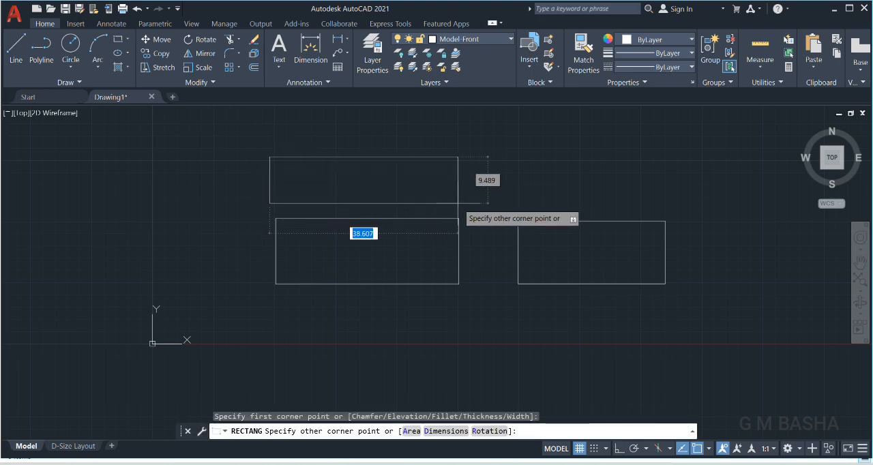
click(457, 204)
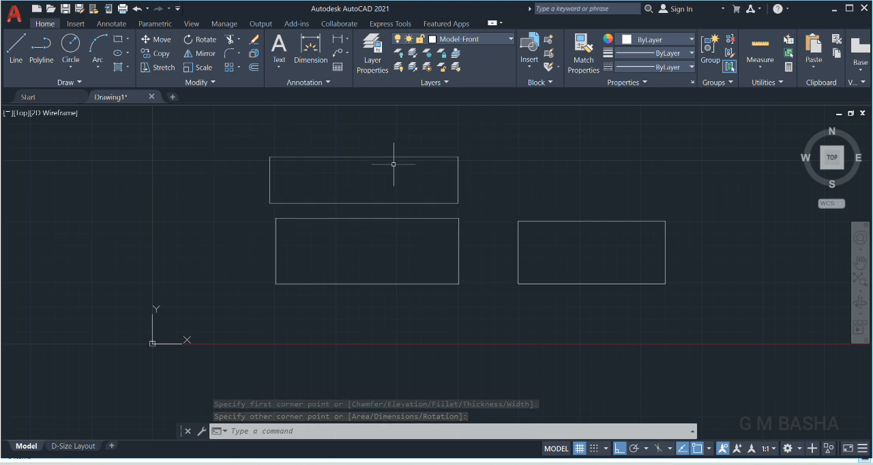
Select the upper rectangle, the polyline rectangle and one side of the line-drawn rectangle to compare their selection, and clear the selection.
click(459, 186)
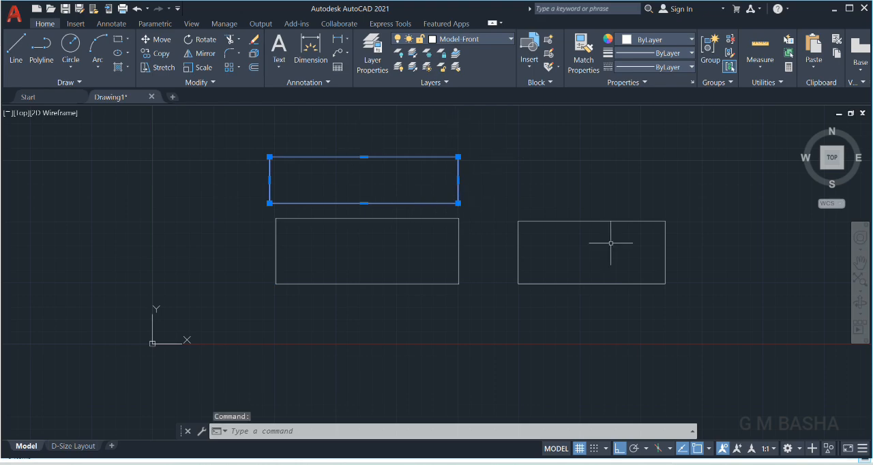
click(666, 238)
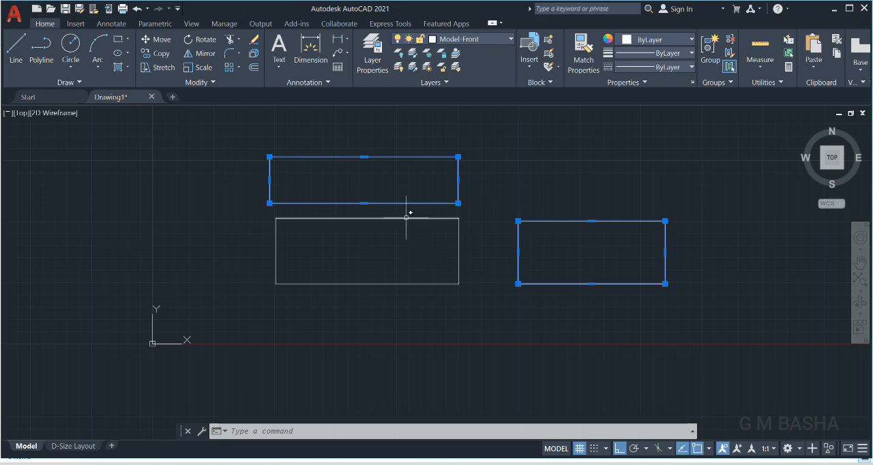
click(460, 243)
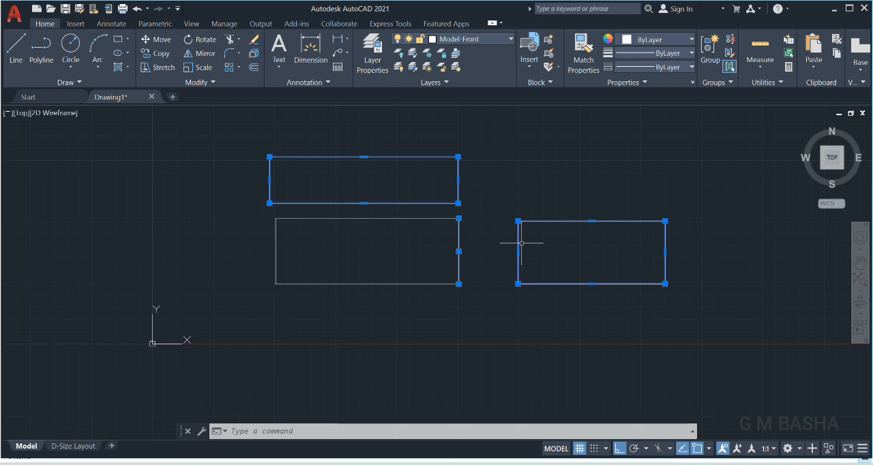
key(Escape)
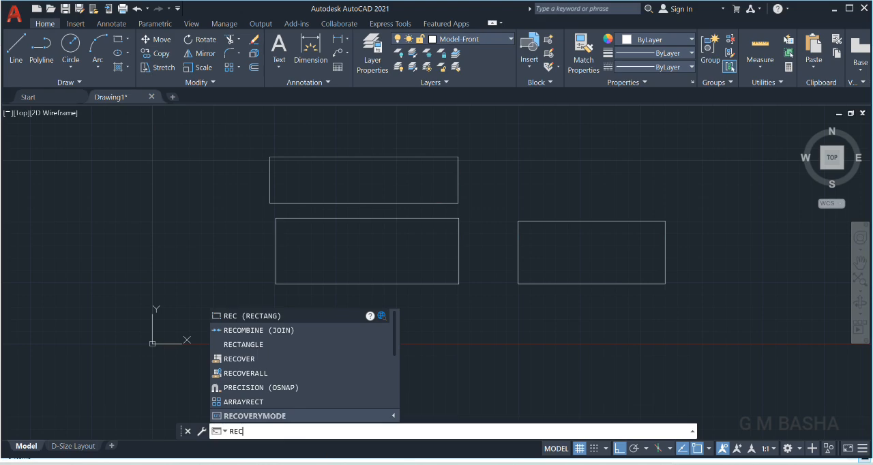
Draw another rectangle about 34 by 12.8 units above the polyline rectangle using the RECTANGLE command.
click(249, 346)
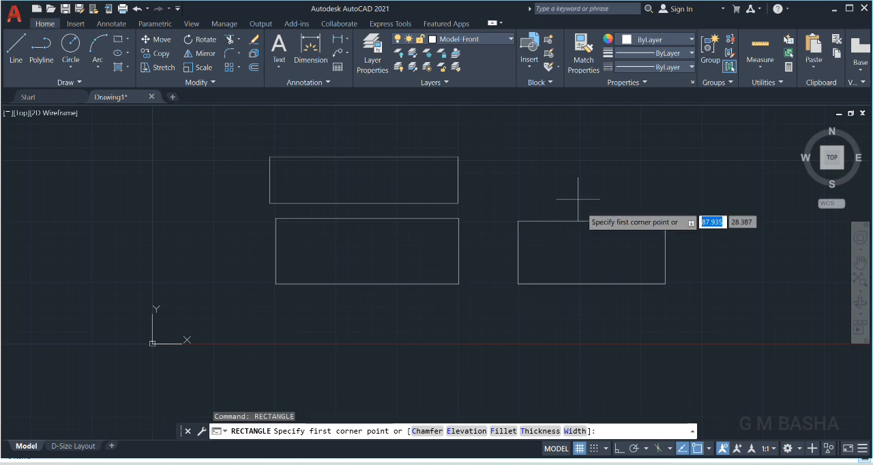
click(560, 132)
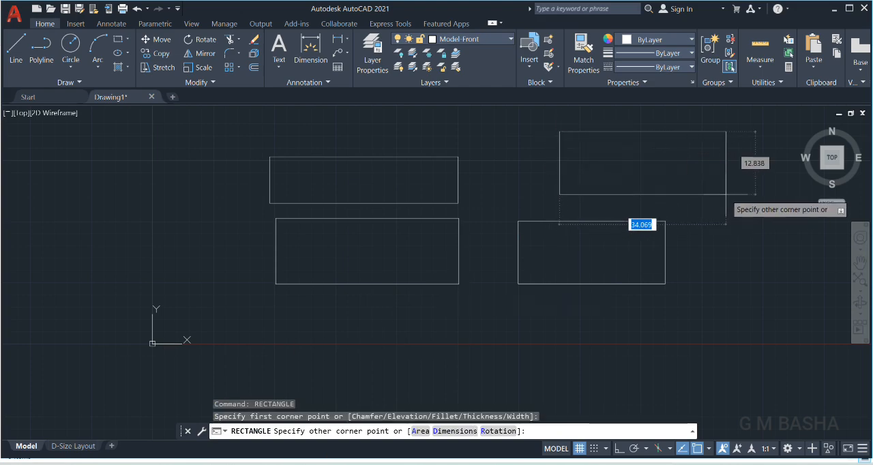
click(726, 194)
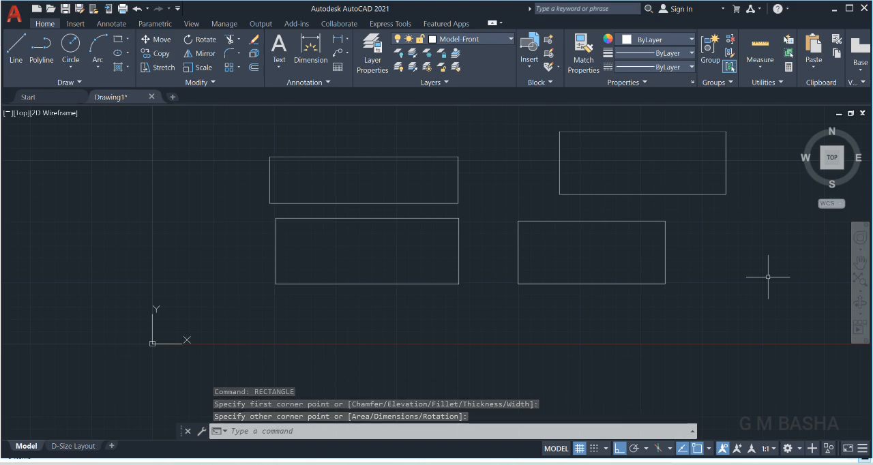
click(129, 39)
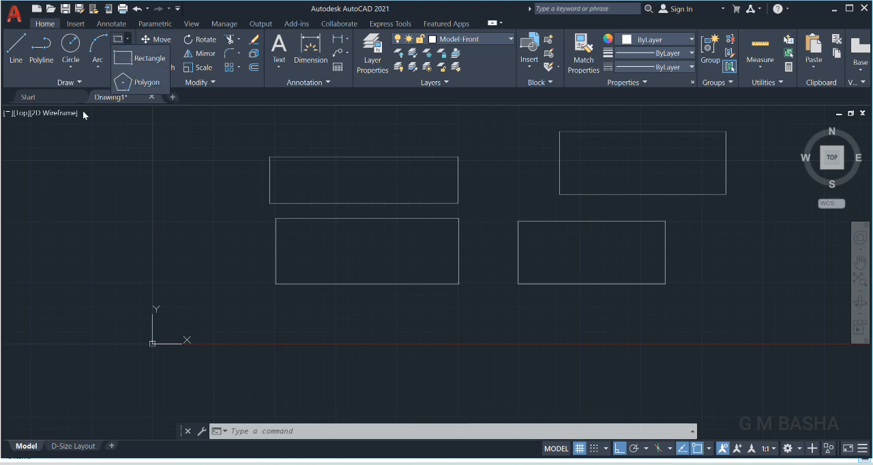
click(154, 164)
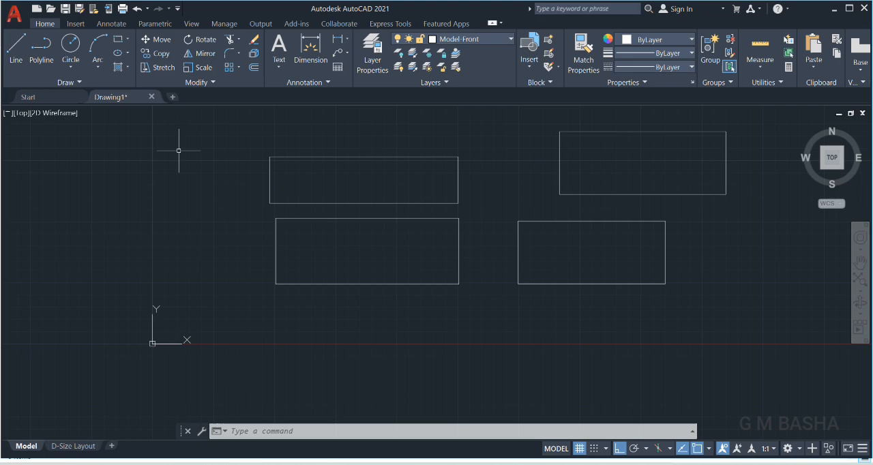
Delete the two upper rectangles with a window selection, keeping the line-drawn and polyline rectangles.
click(238, 130)
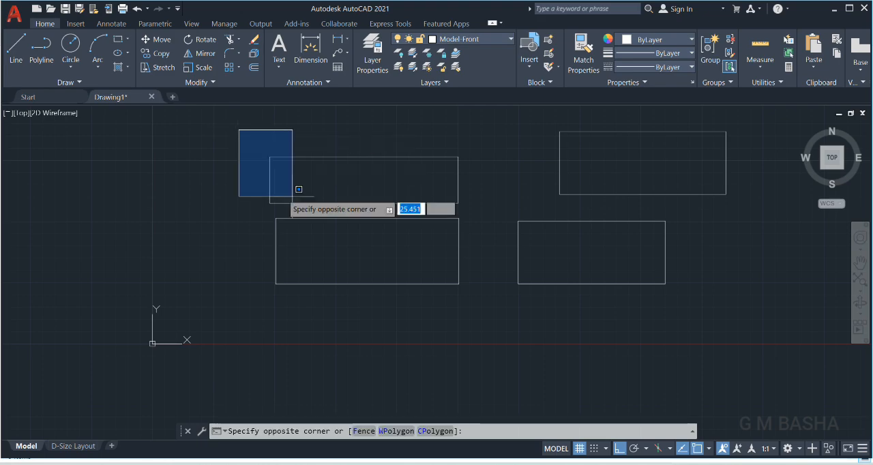
click(751, 206)
key(Escape)
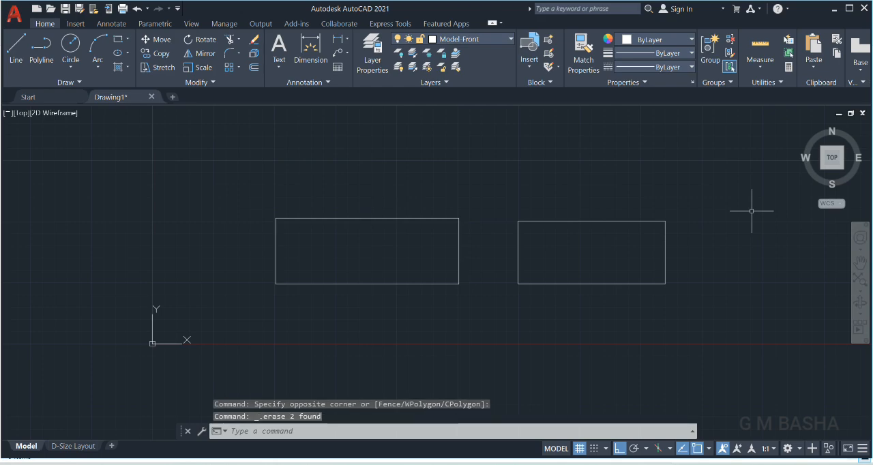
Try window and crossing lasso selections around the line-drawn rectangle, and clear the selection.
click(250, 182)
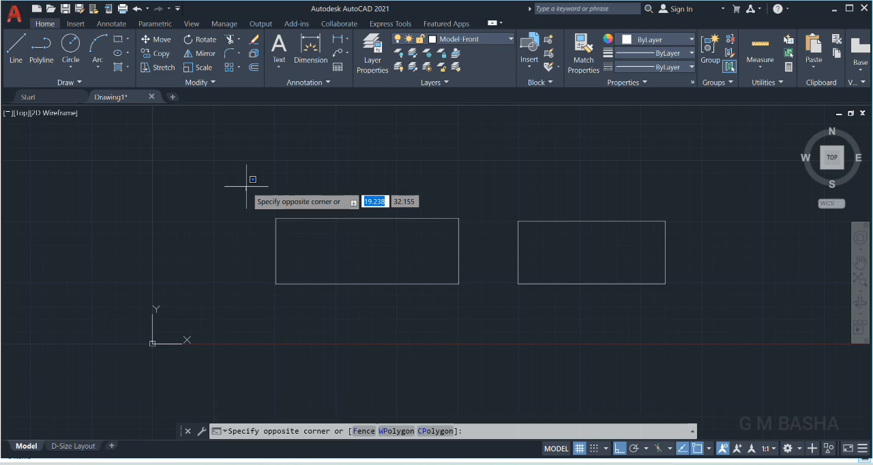
key(Escape)
mouse_move(247, 184)
mouse_down()
mouse_move(395, 301)
mouse_move(421, 356)
mouse_up()
drag(227, 130, 487, 357)
mouse_move(266, 140)
mouse_down()
mouse_move(459, 344)
mouse_move(595, 411)
mouse_move(587, 405)
mouse_up()
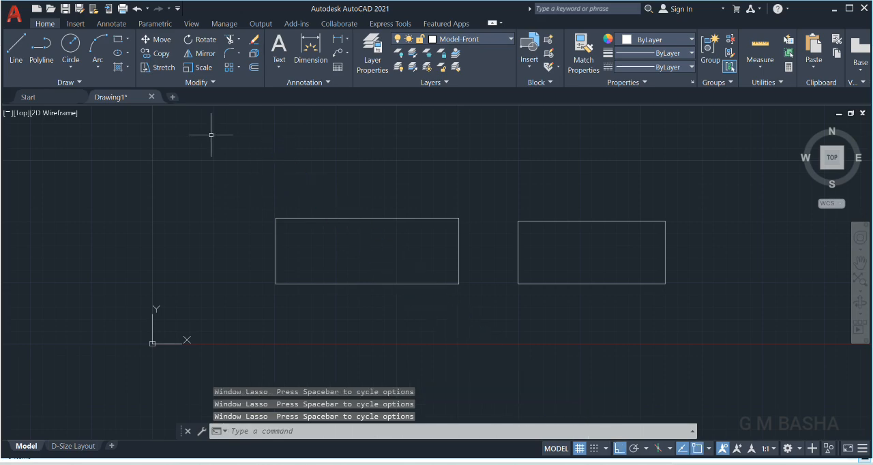
mouse_move(225, 150)
mouse_down()
mouse_move(296, 244)
mouse_move(395, 326)
mouse_up()
mouse_move(429, 344)
mouse_down()
mouse_move(487, 332)
mouse_move(546, 297)
mouse_up()
key(F8)
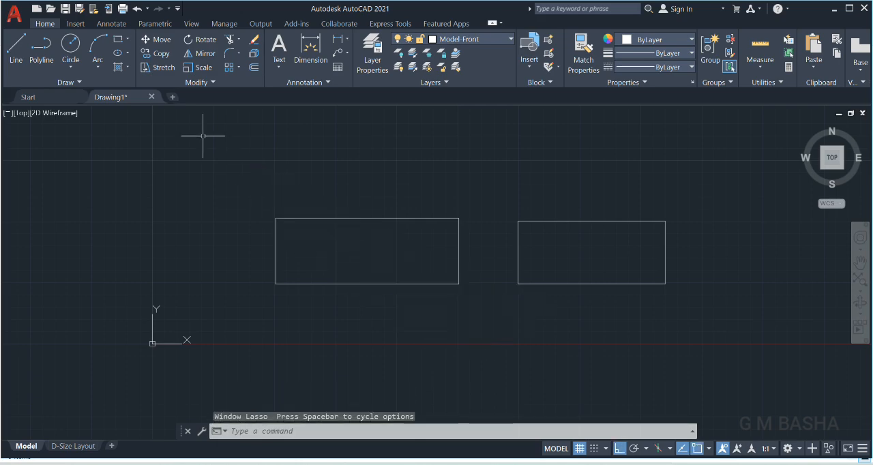
drag(203, 133, 382, 277)
drag(451, 137, 244, 316)
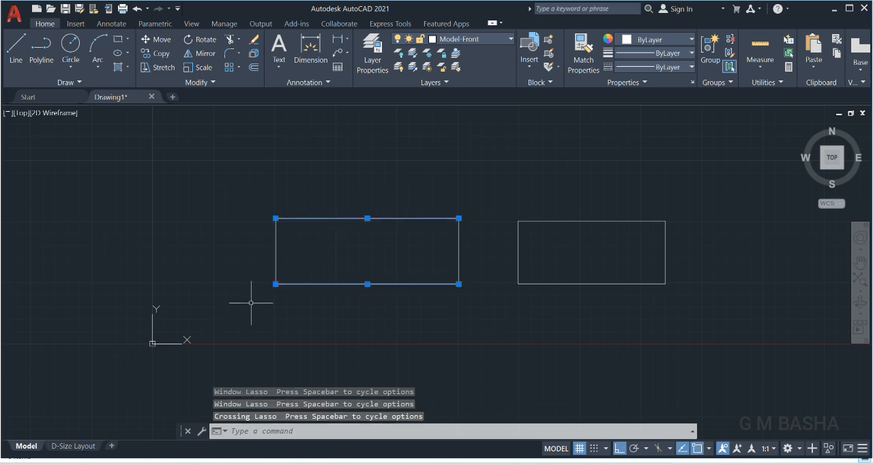
key(Escape)
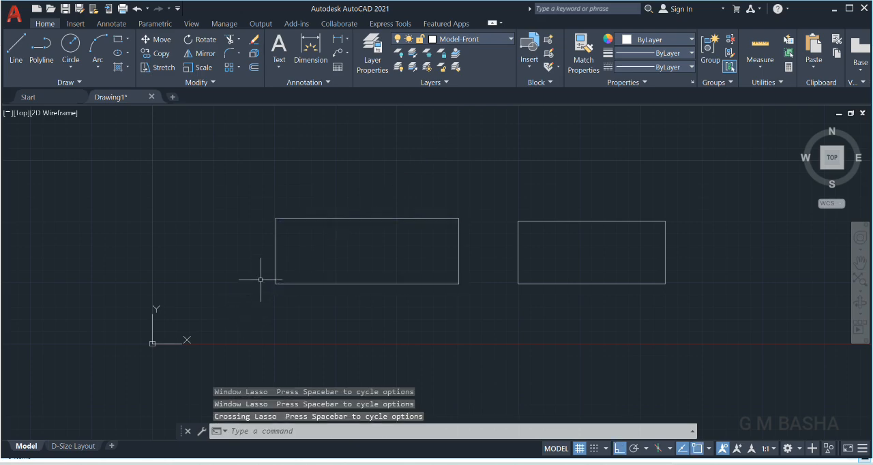
Select the whole line-drawn rectangle with a rectangular window selection, and clear the selection.
click(232, 170)
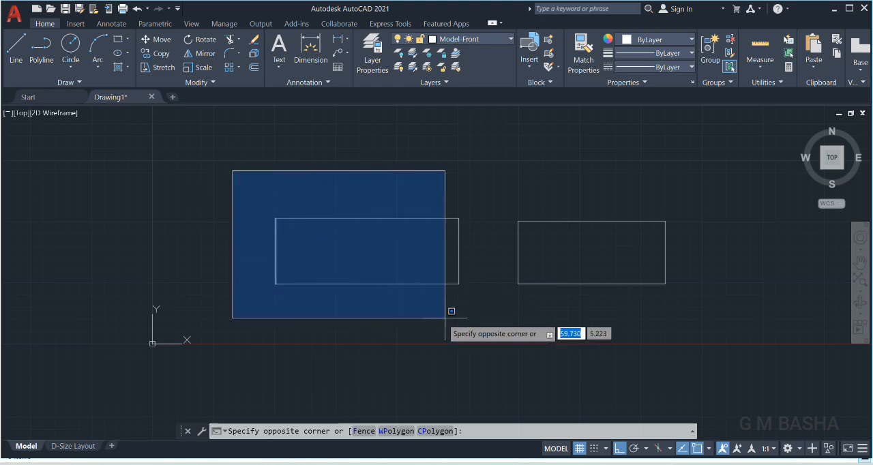
click(485, 326)
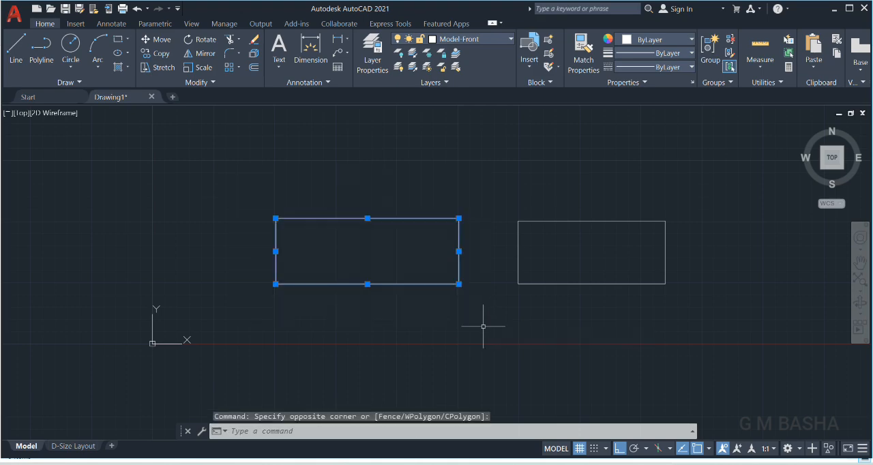
key(Escape)
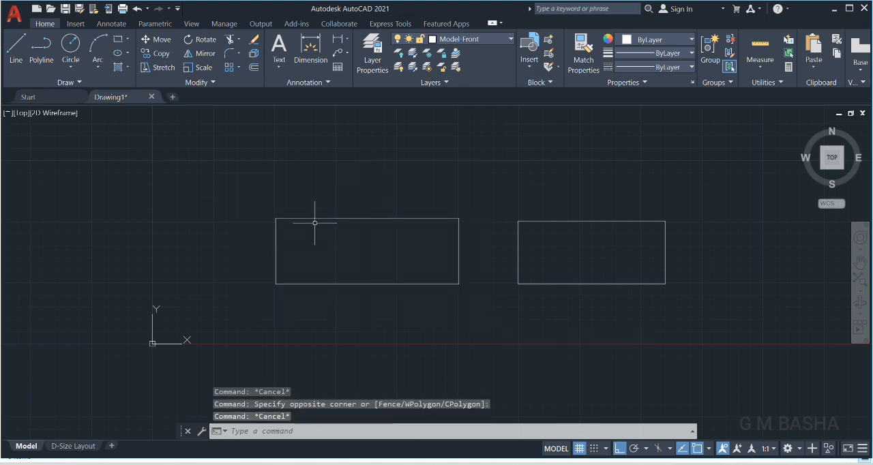
Try two window selections that enclose only the left edge of the line-drawn rectangle, and clear the selection.
click(250, 181)
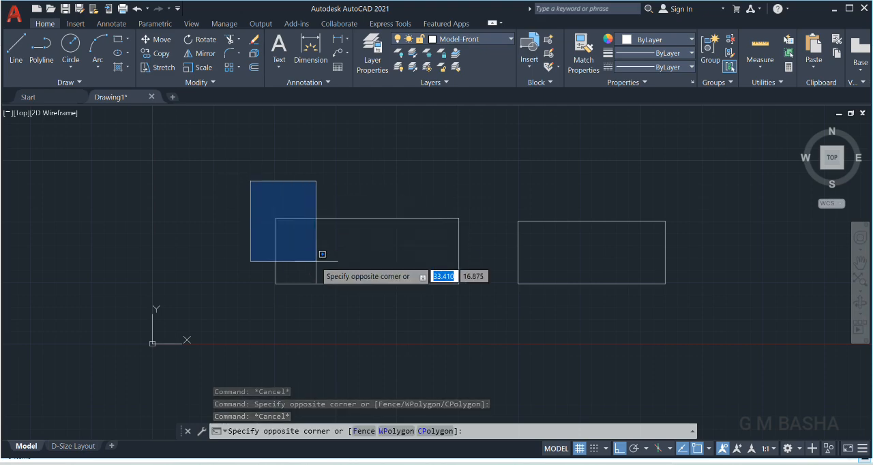
click(430, 332)
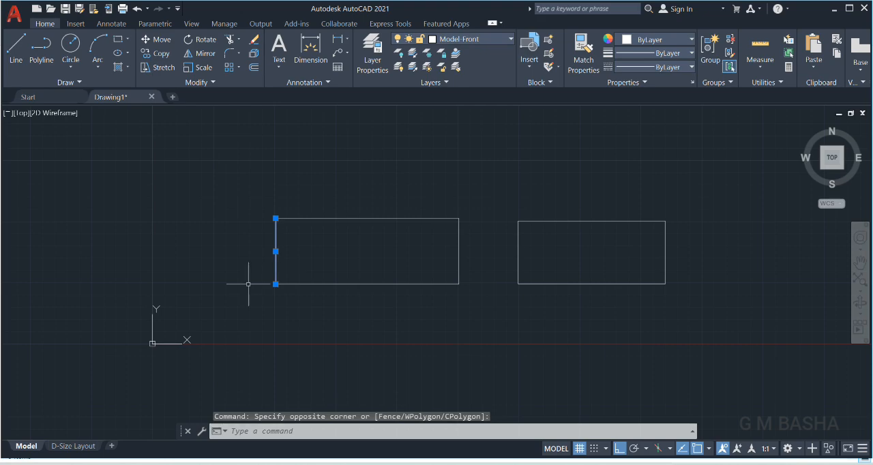
click(236, 168)
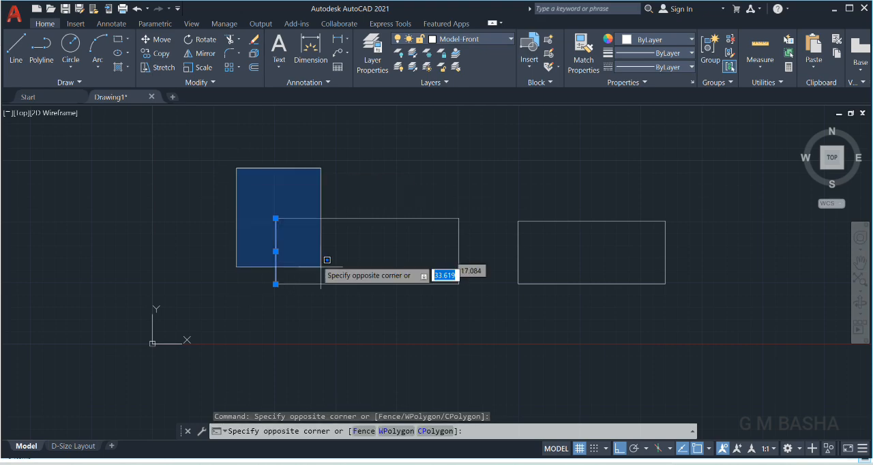
click(454, 320)
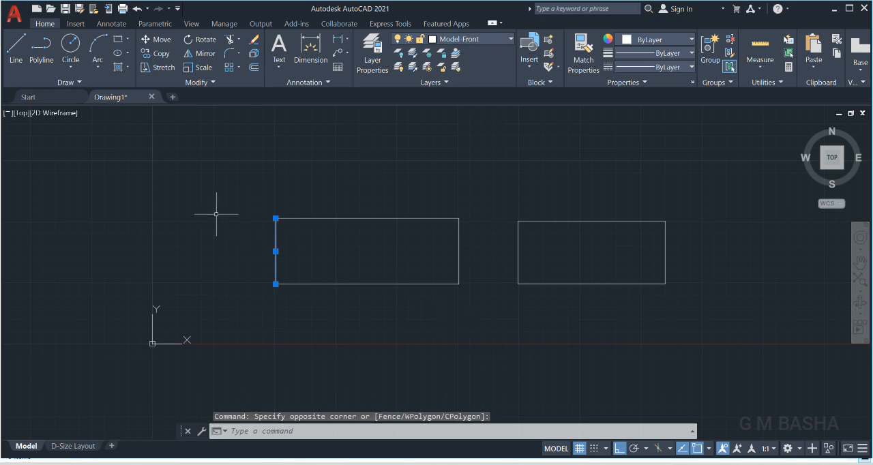
key(Escape)
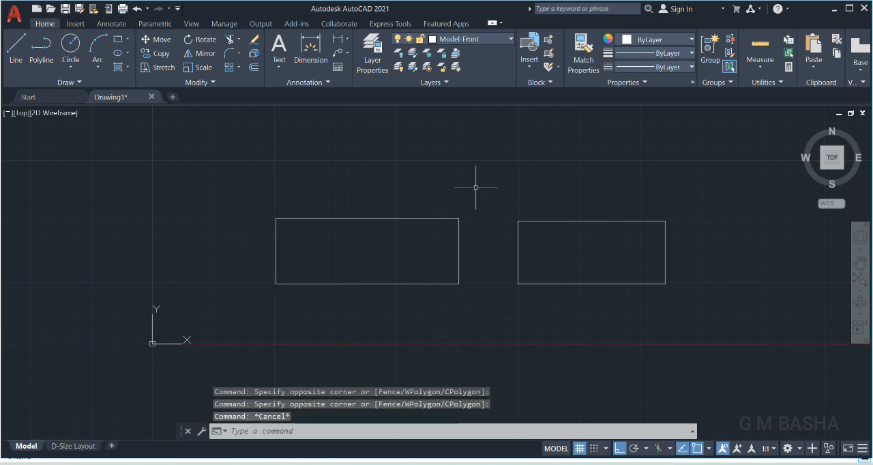
Try a crossing selection over the right two-thirds of the line-drawn rectangle, and clear the selection.
click(489, 178)
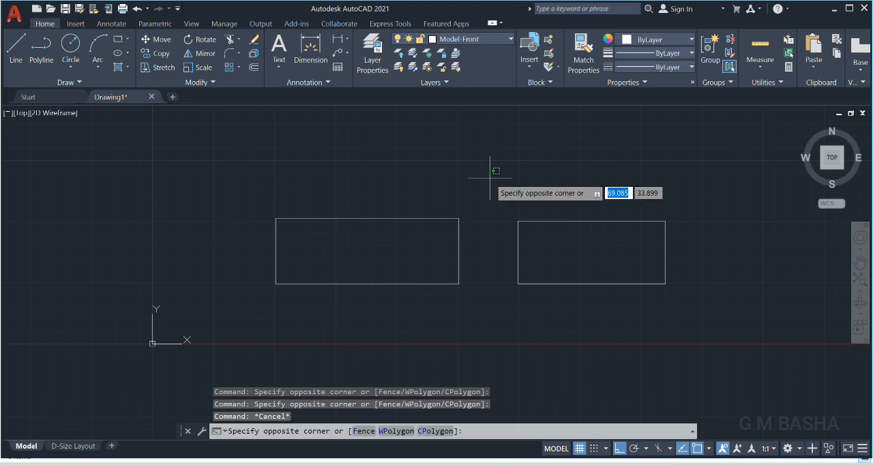
click(335, 297)
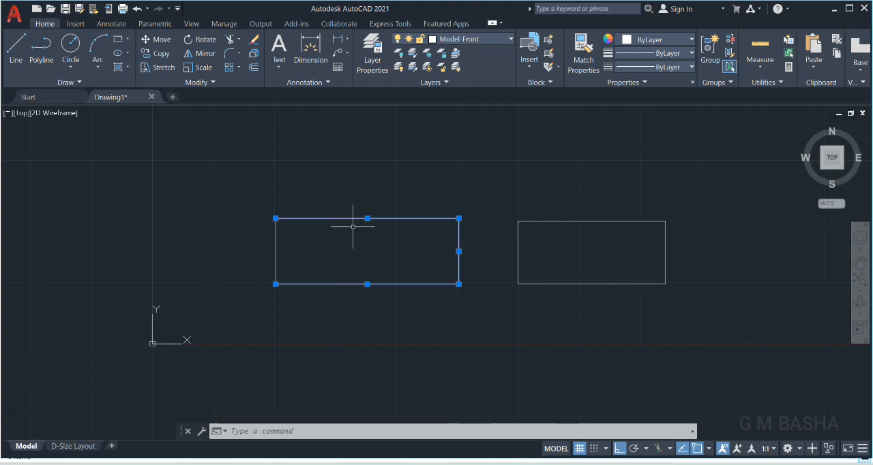
key(Escape)
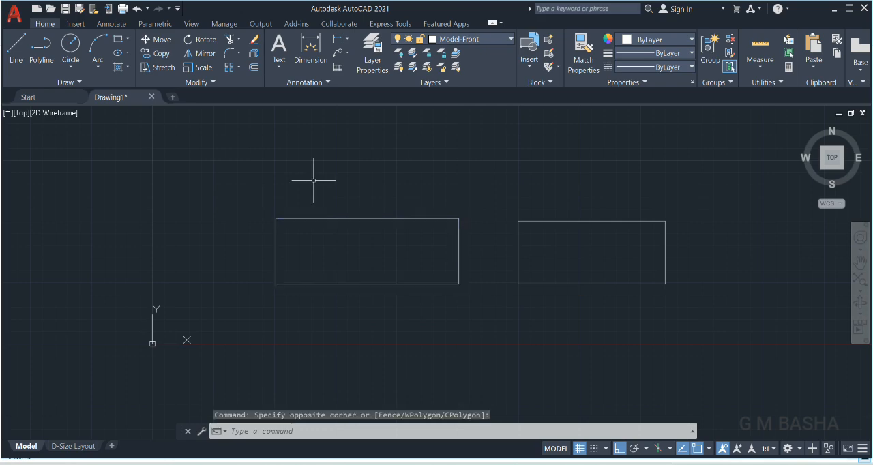
Compare a window selection around the line-drawn rectangle's left half with a crossing selection over its right edge, and clear the selection.
click(238, 153)
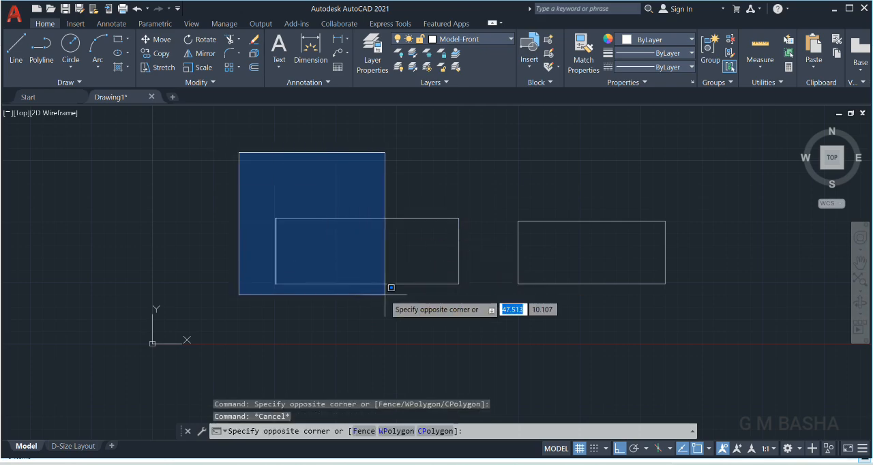
click(357, 325)
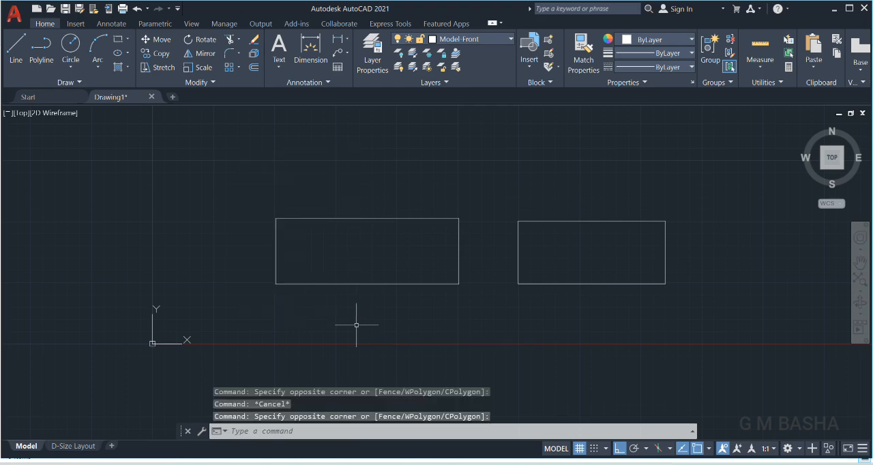
key(Escape)
click(515, 157)
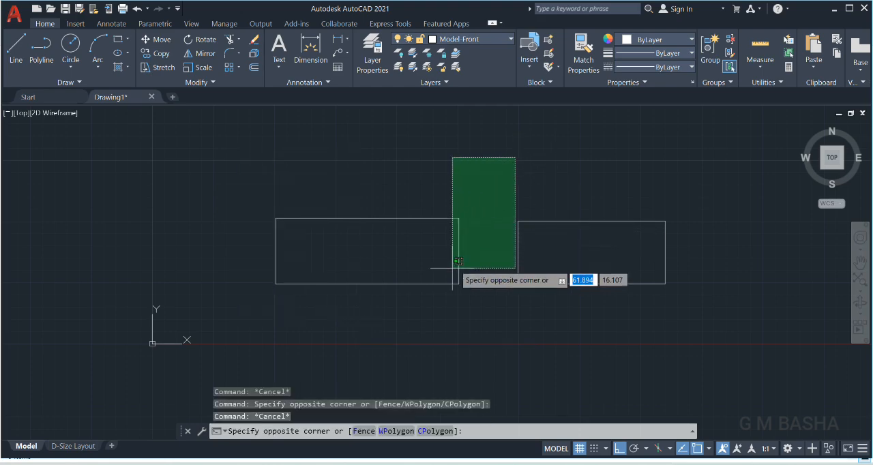
click(452, 303)
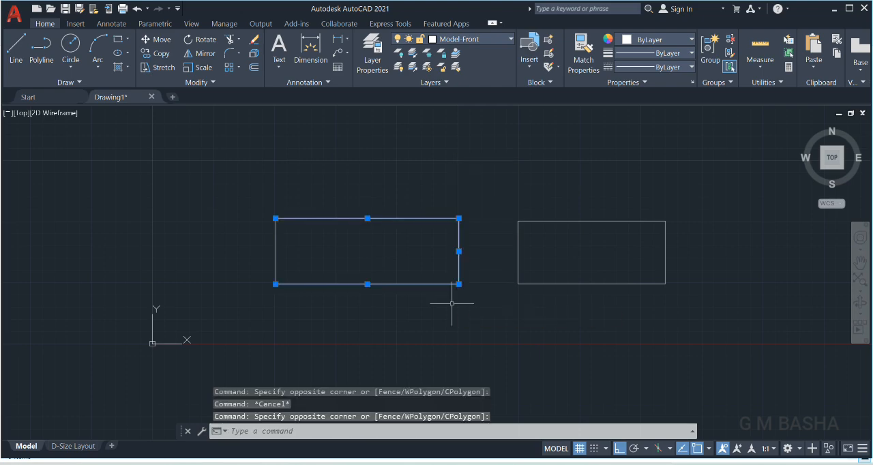
click(429, 331)
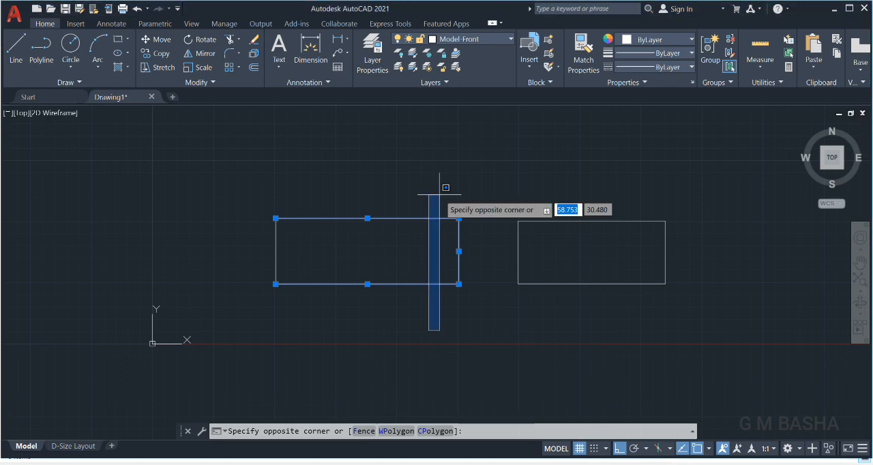
key(Escape)
key(Escape)
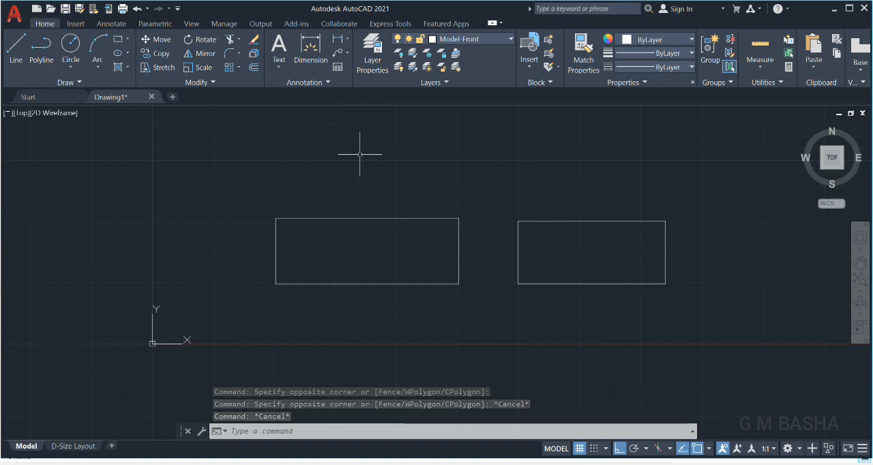
Draw a single horizontal line to the right of the polyline rectangle, slightly below its bottom edge.
click(15, 51)
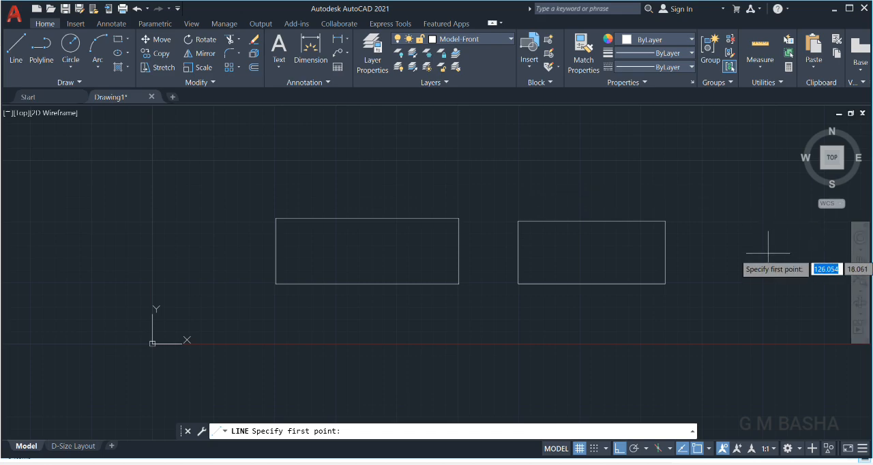
scroll(764, 246, down, 1)
click(725, 307)
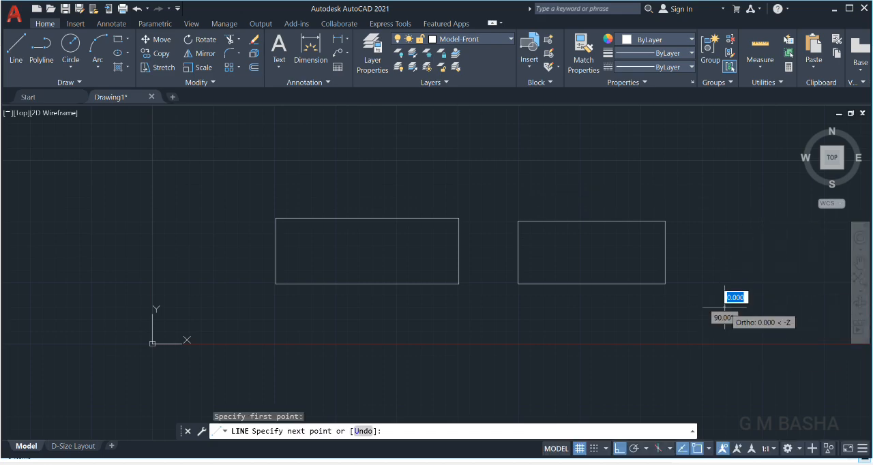
click(814, 303)
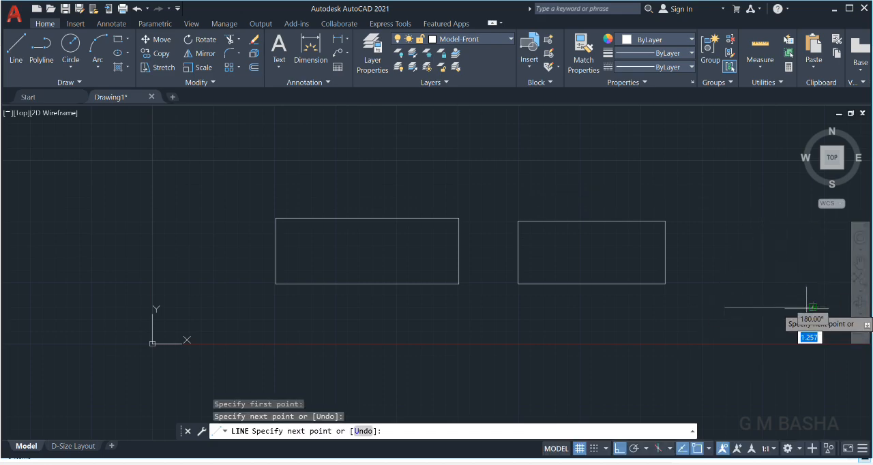
key(Escape)
Draw a vertical line through the middle of the new horizontal line to form a cross.
click(25, 42)
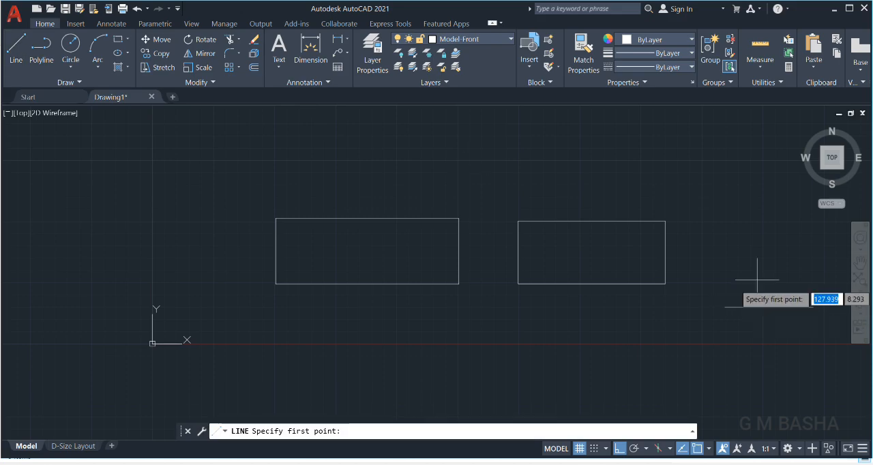
click(763, 267)
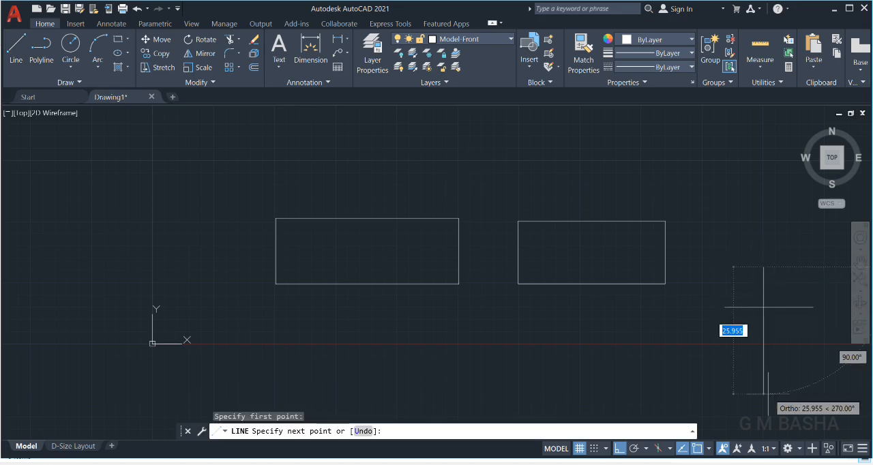
click(767, 348)
key(Escape)
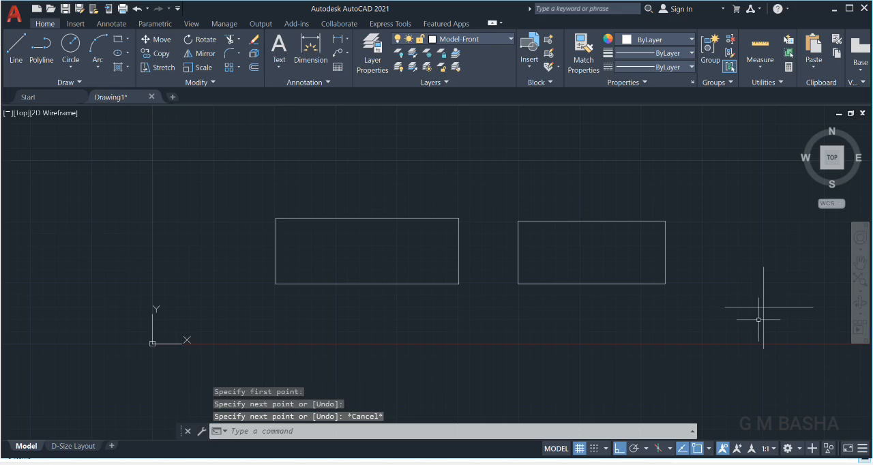
Turn Ortho mode off and draw a line about 11 units long from the cross's intersection, up to the right at 45°.
click(620, 450)
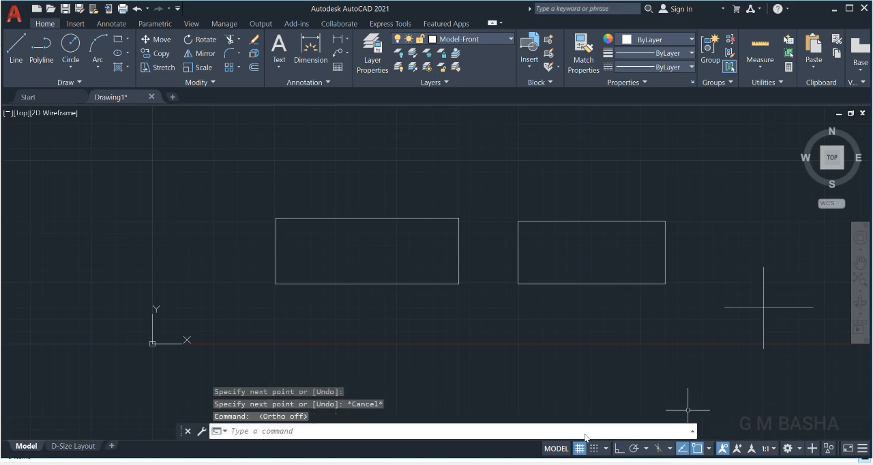
click(18, 52)
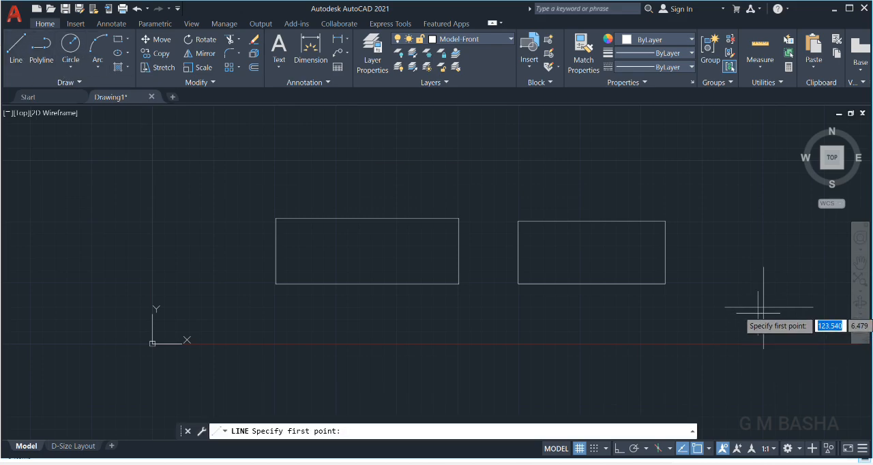
click(763, 308)
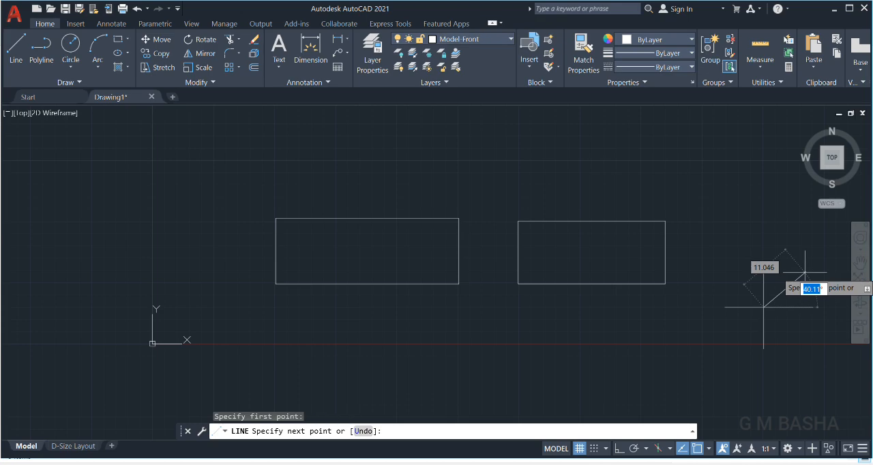
text(45)
key(Return)
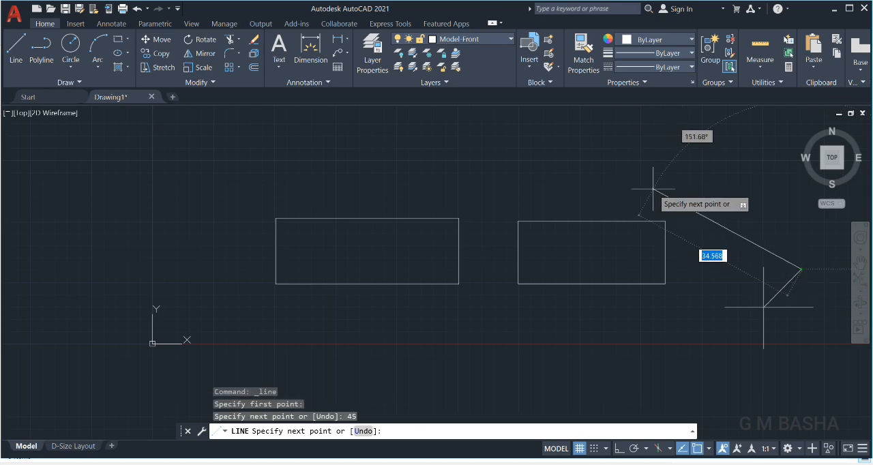
key(Escape)
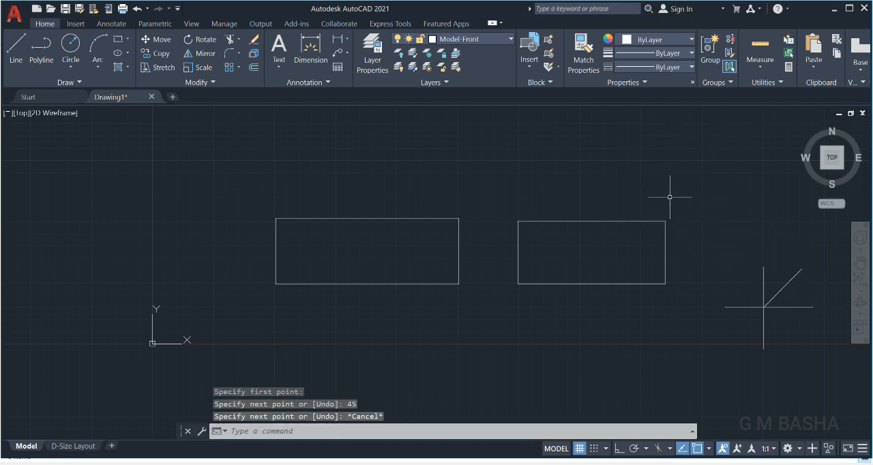